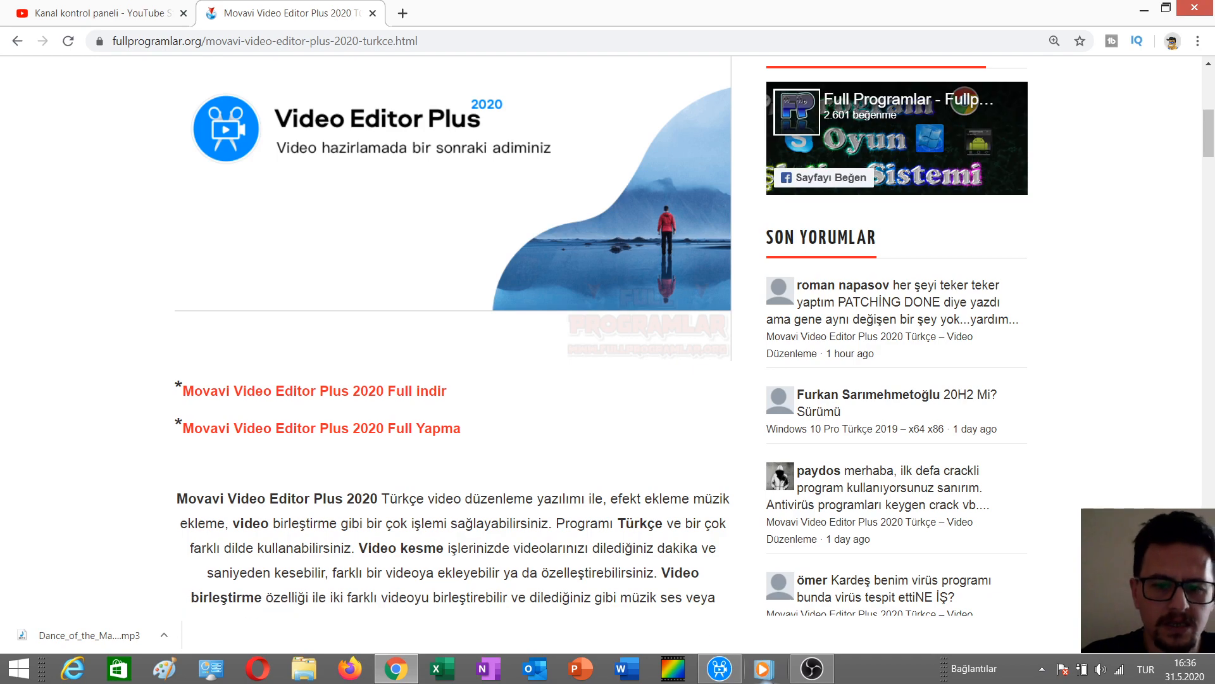
# Switch to the Movavi Video Editor Plus window.
pyautogui.click(373, 13)
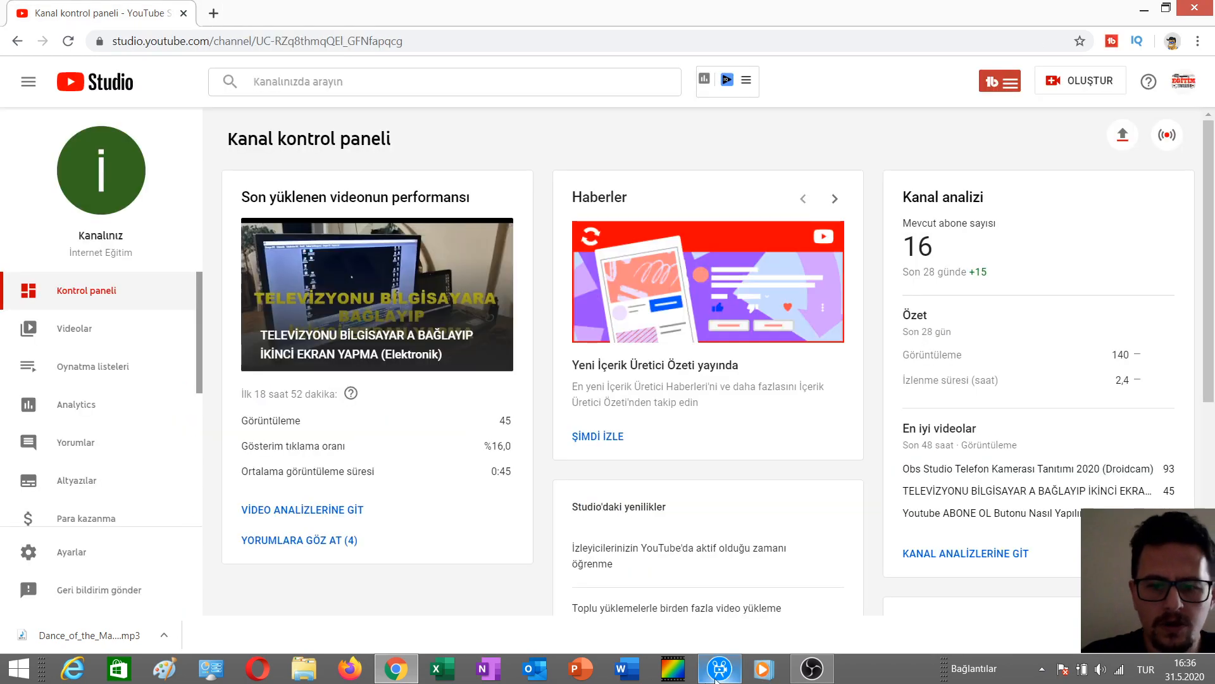
pyautogui.click(812, 667)
pyautogui.click(812, 668)
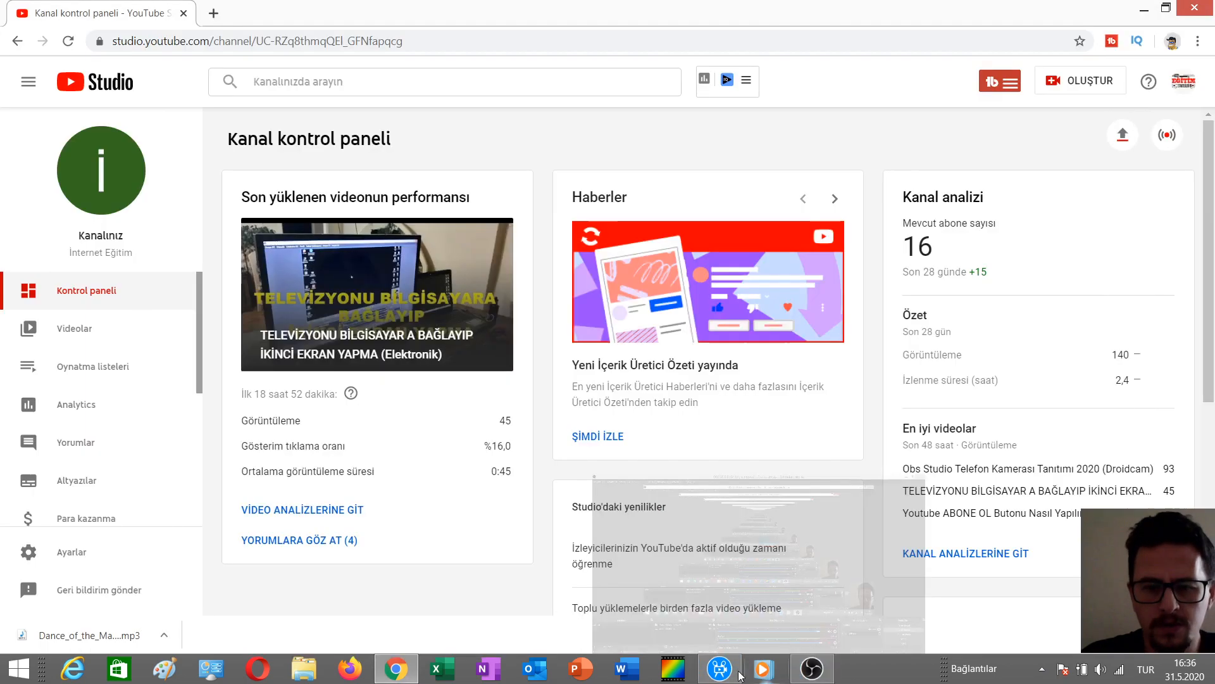
pyautogui.click(719, 668)
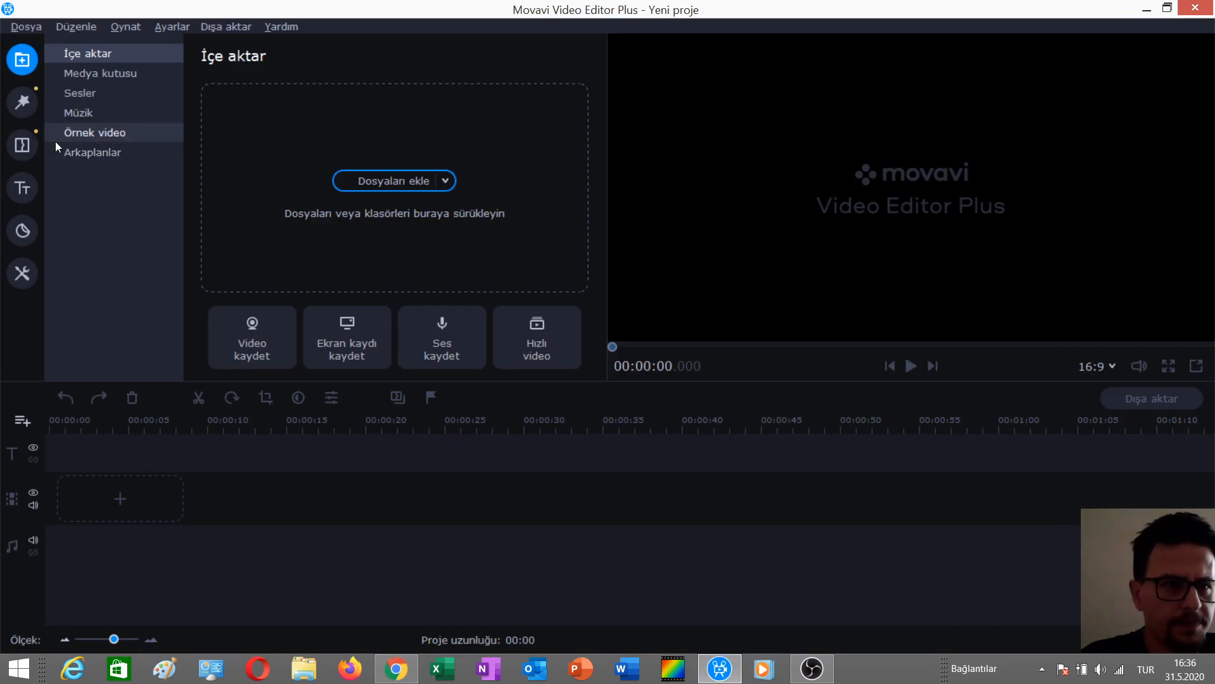
# Browse and preview the intro video templates in the titles collection.
pyautogui.click(21, 193)
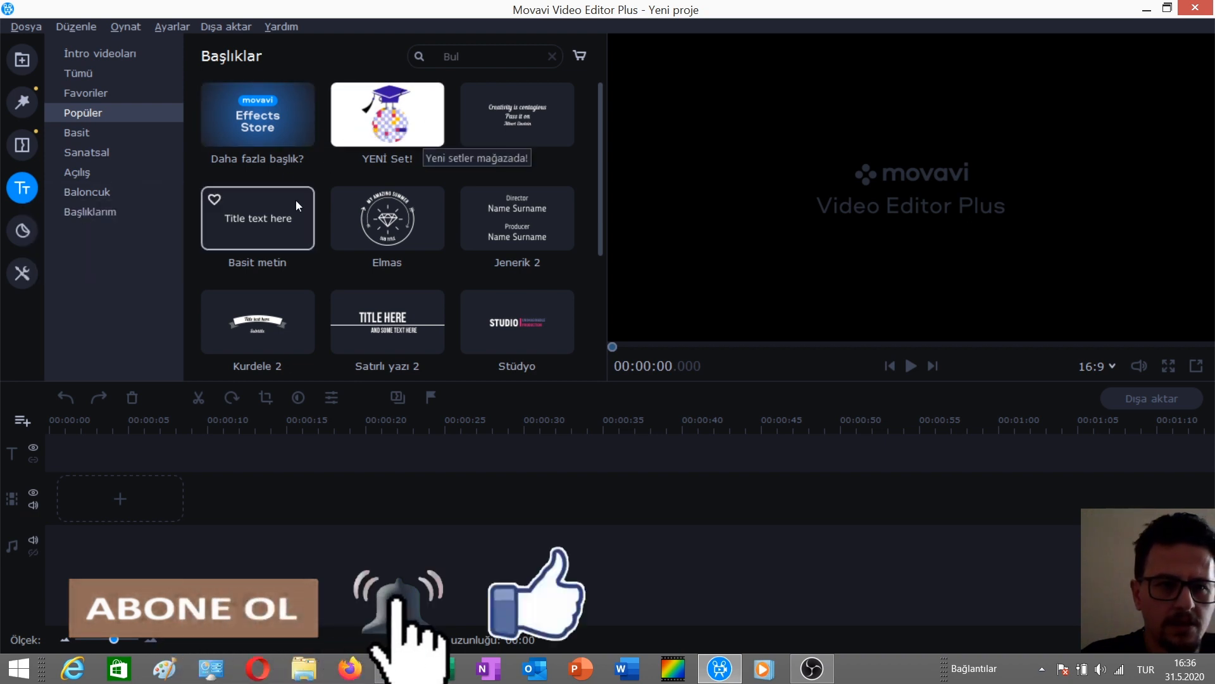
pyautogui.click(89, 54)
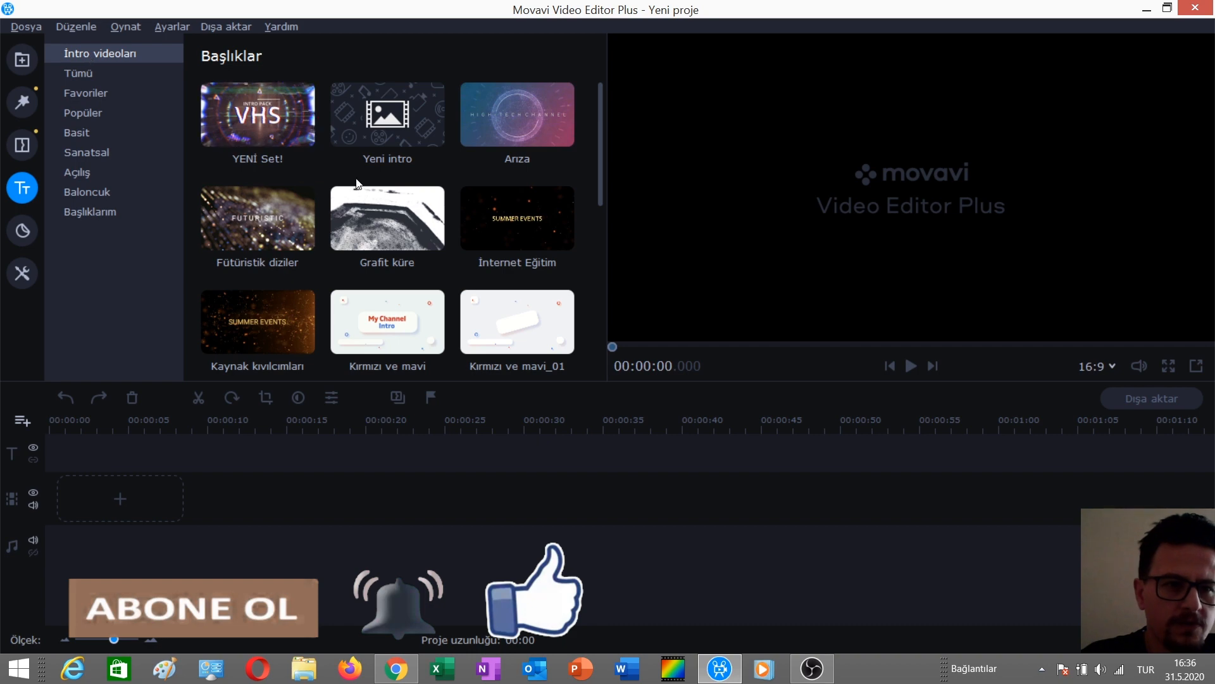
pyautogui.click(521, 234)
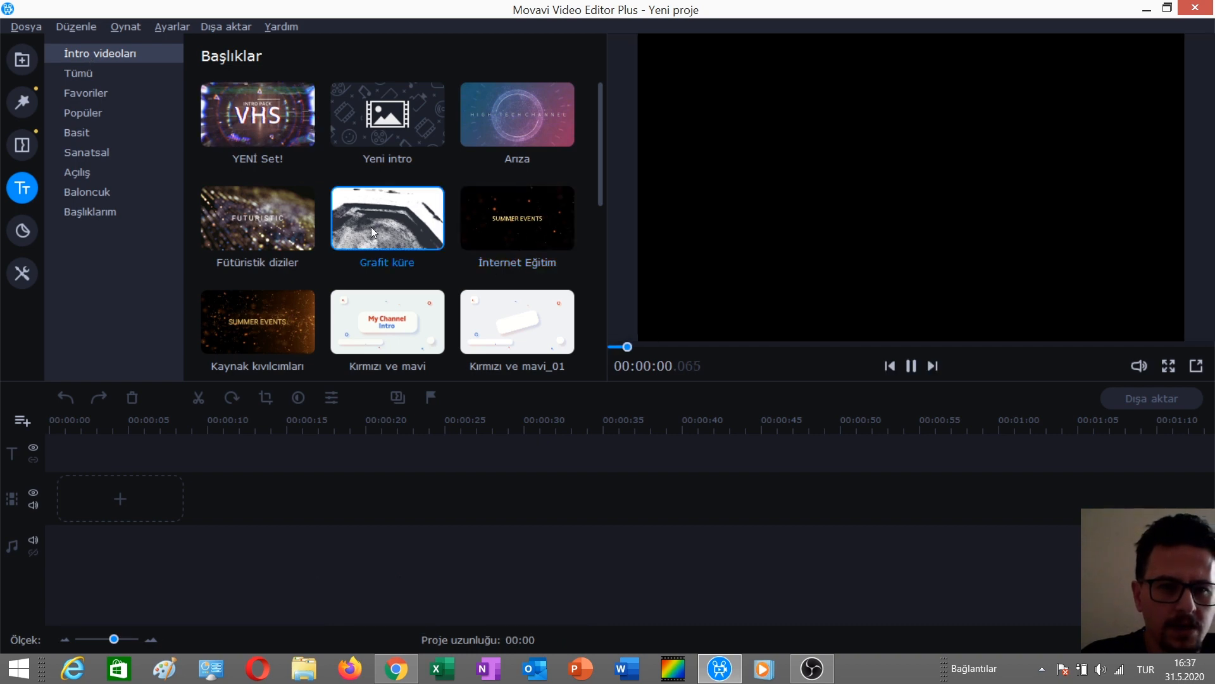
pyautogui.click(489, 334)
pyautogui.scroll(-1, 481, 240)
pyautogui.scroll(-1, 479, 233)
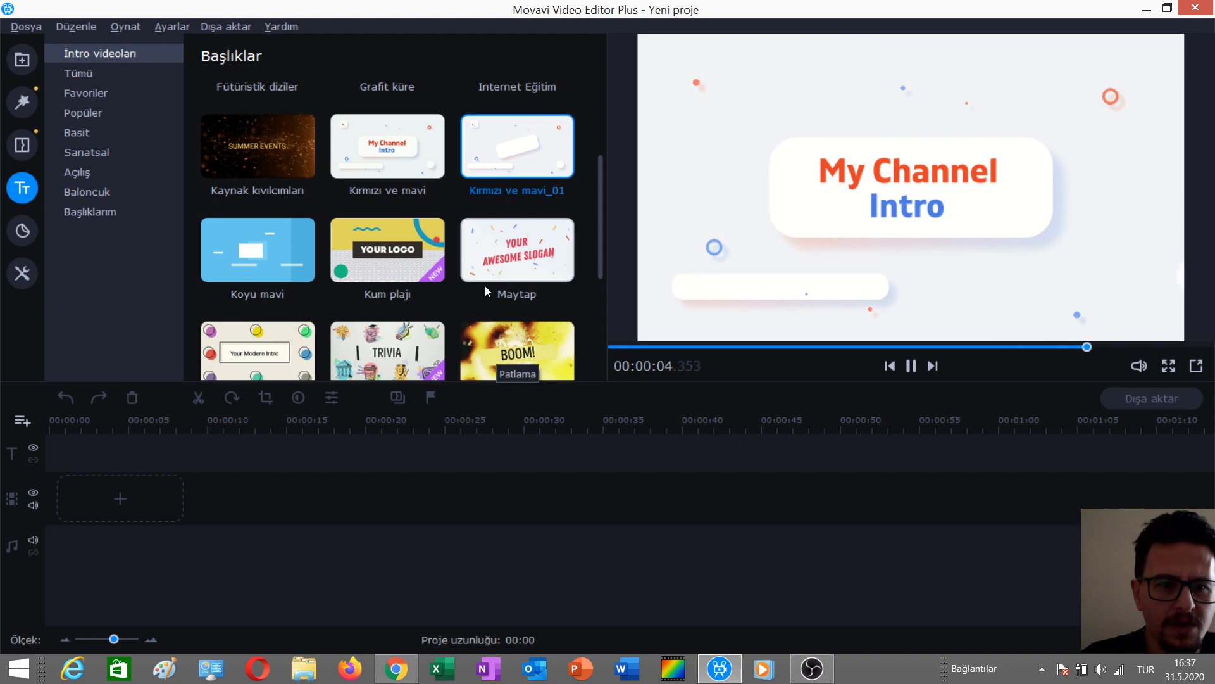
pyautogui.scroll(-1, 499, 267)
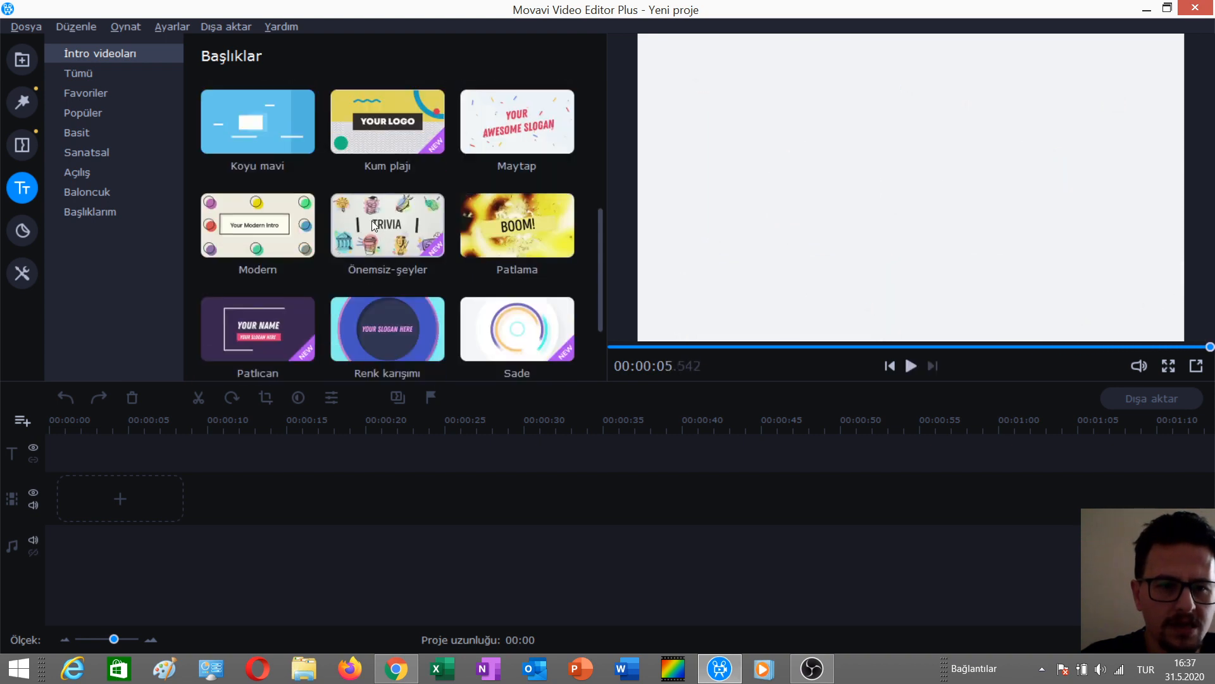
pyautogui.scroll(-1, 374, 223)
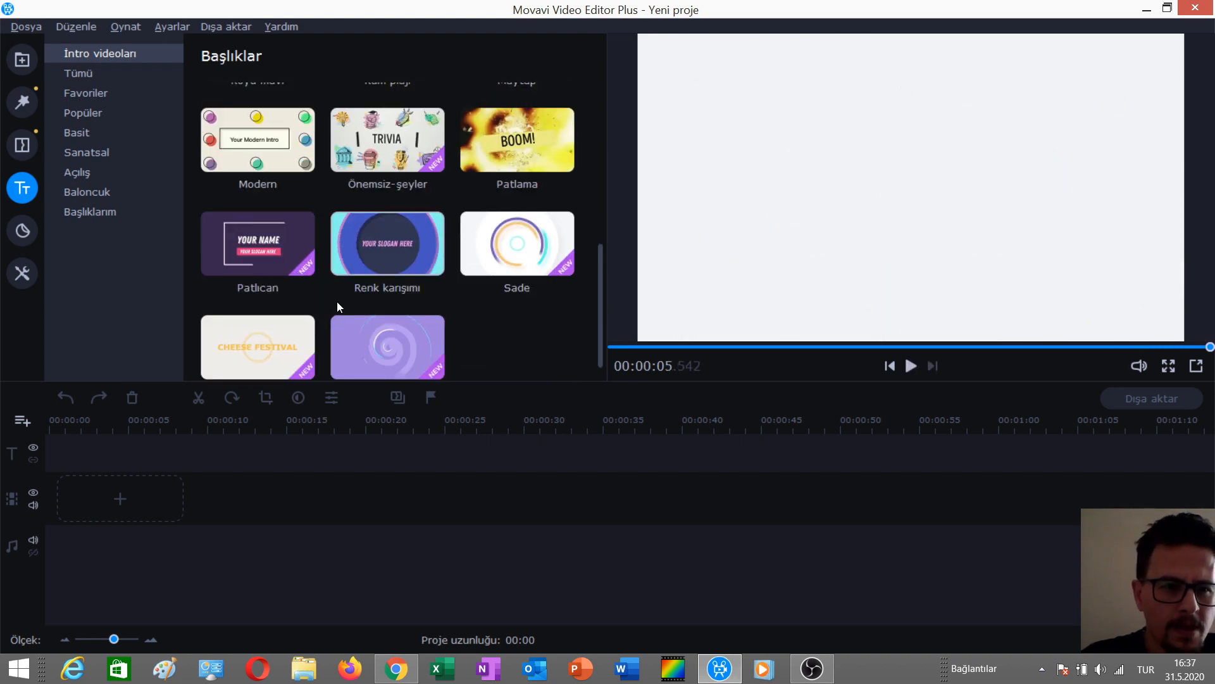
pyautogui.click(385, 347)
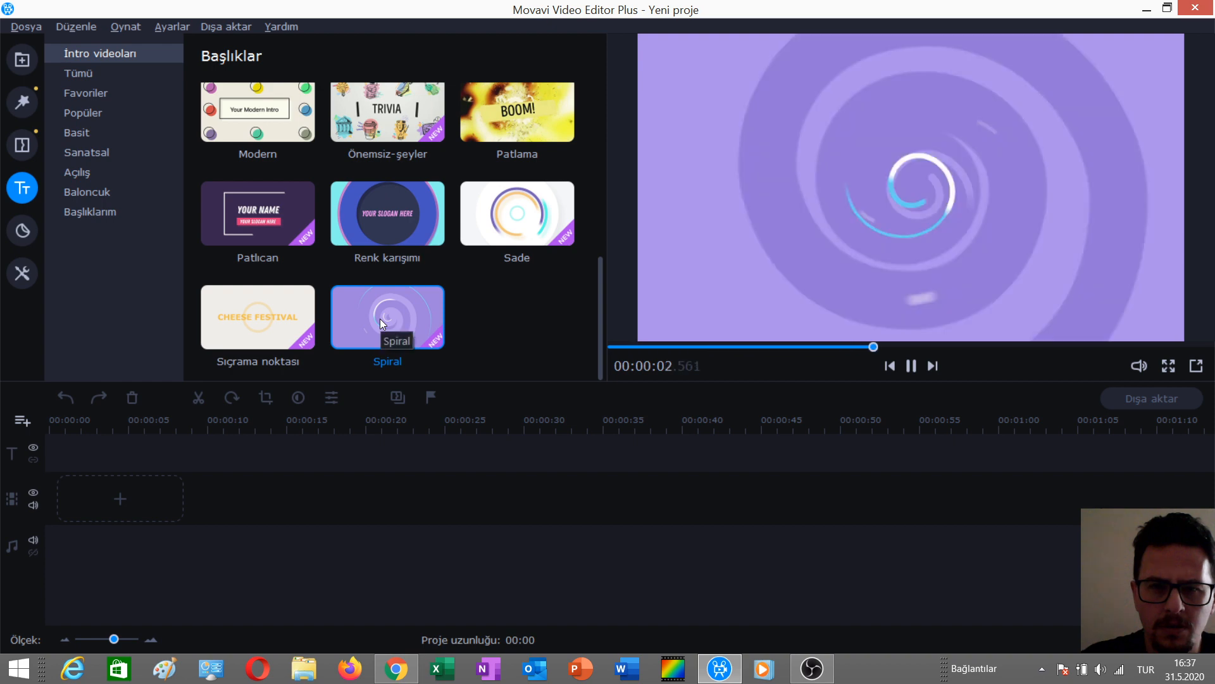
pyautogui.click(236, 311)
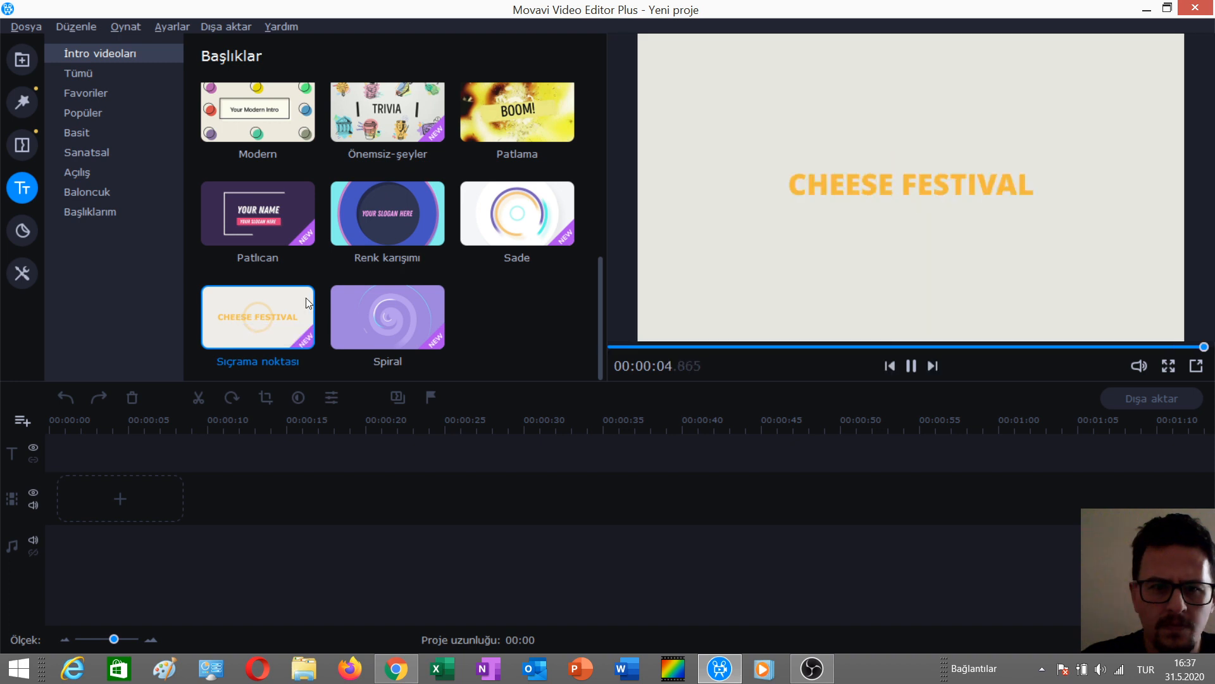
# Add the Modern intro template to the timeline.
pyautogui.scroll(2, 291, 278)
pyautogui.click(259, 241)
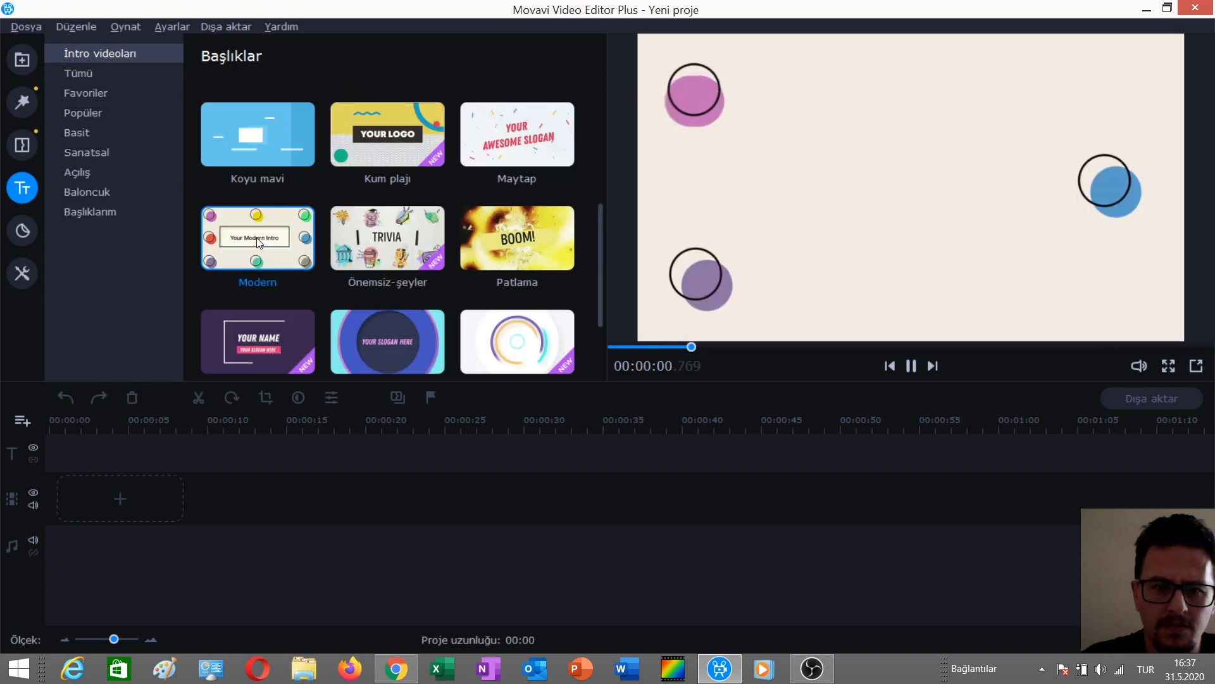
pyautogui.moveTo(258, 240); pyautogui.dragTo(93, 523)
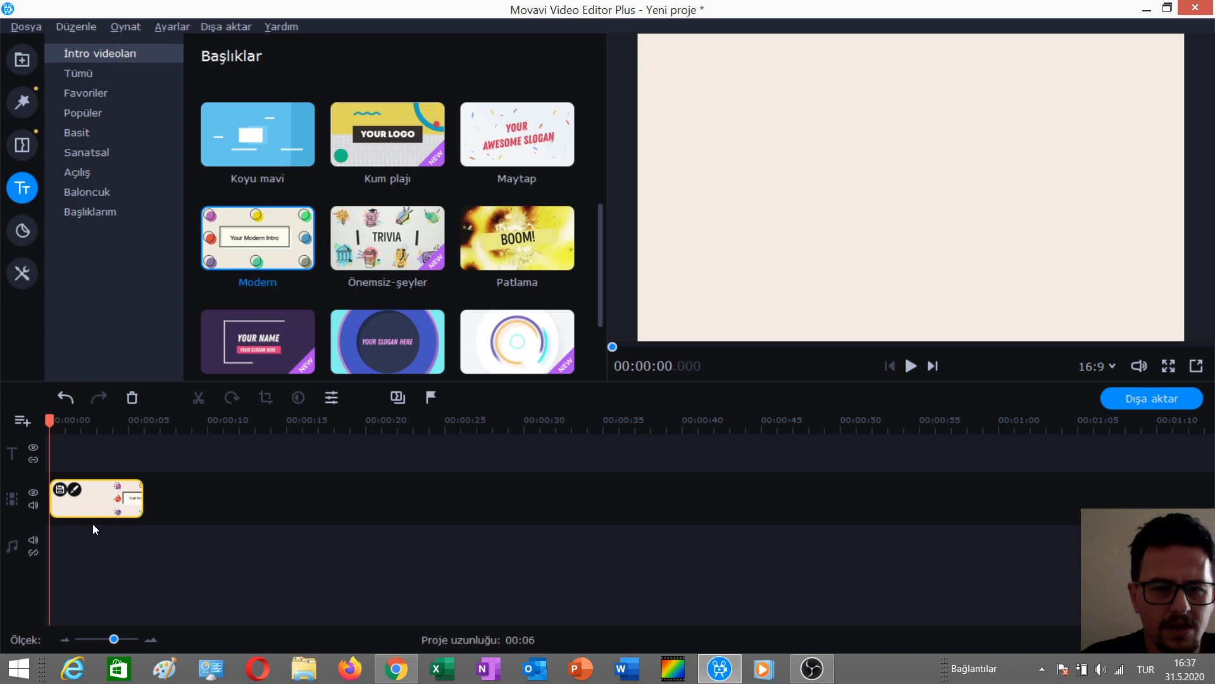
# Replace the intro's title text with "Test İntro".
pyautogui.click(75, 490)
pyautogui.doubleClick(77, 456)
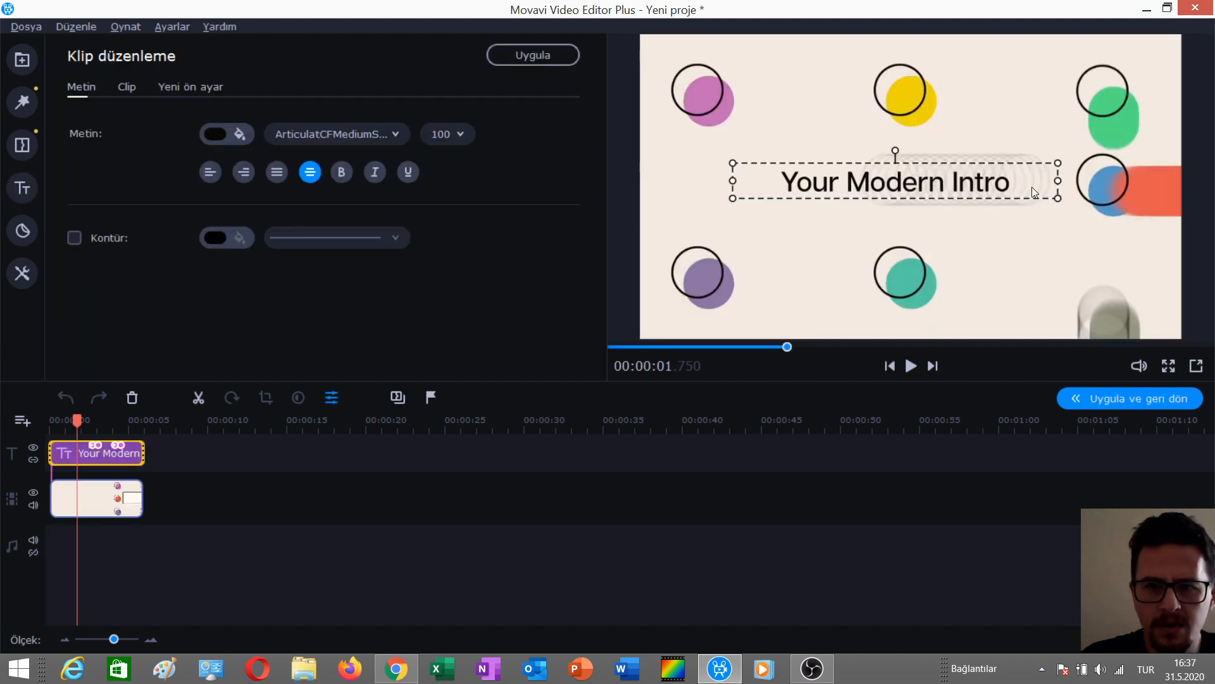
pyautogui.moveTo(1031, 187); pyautogui.dragTo(847, 183)
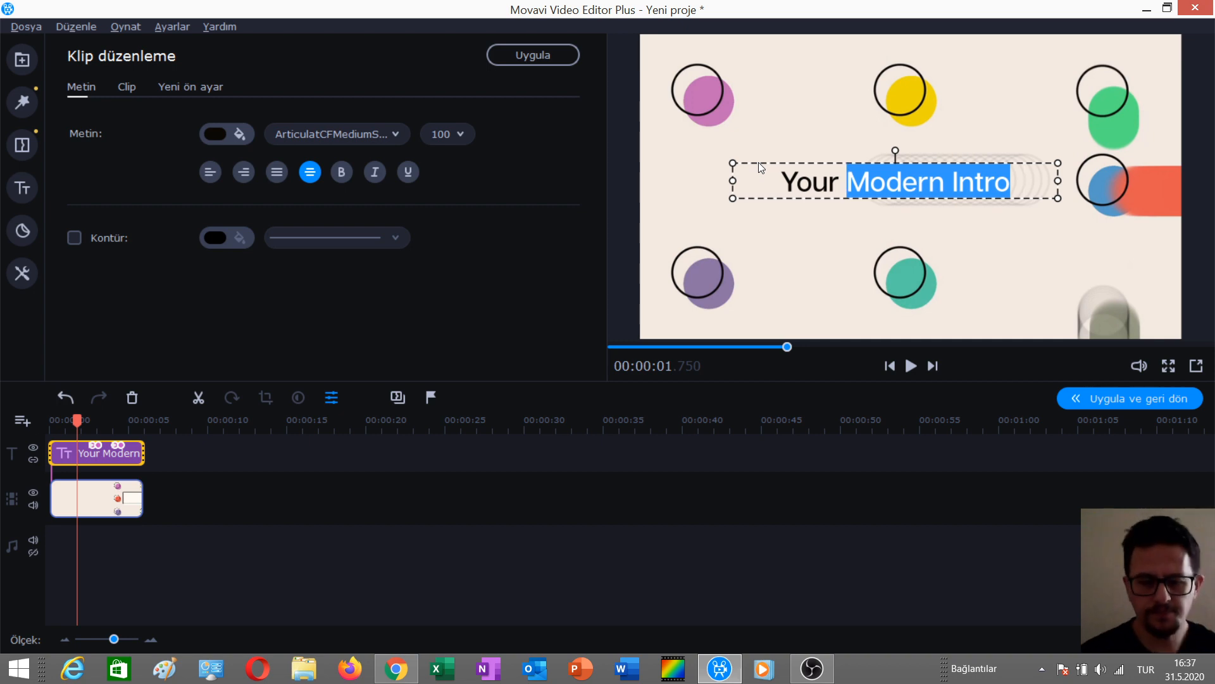
pyautogui.press('BackSpace')
pyautogui.press('BackSpace')
pyautogui.press('BackSpace')
pyautogui.press('BackSpace')
pyautogui.press('BackSpace')
pyautogui.press('BackSpace')
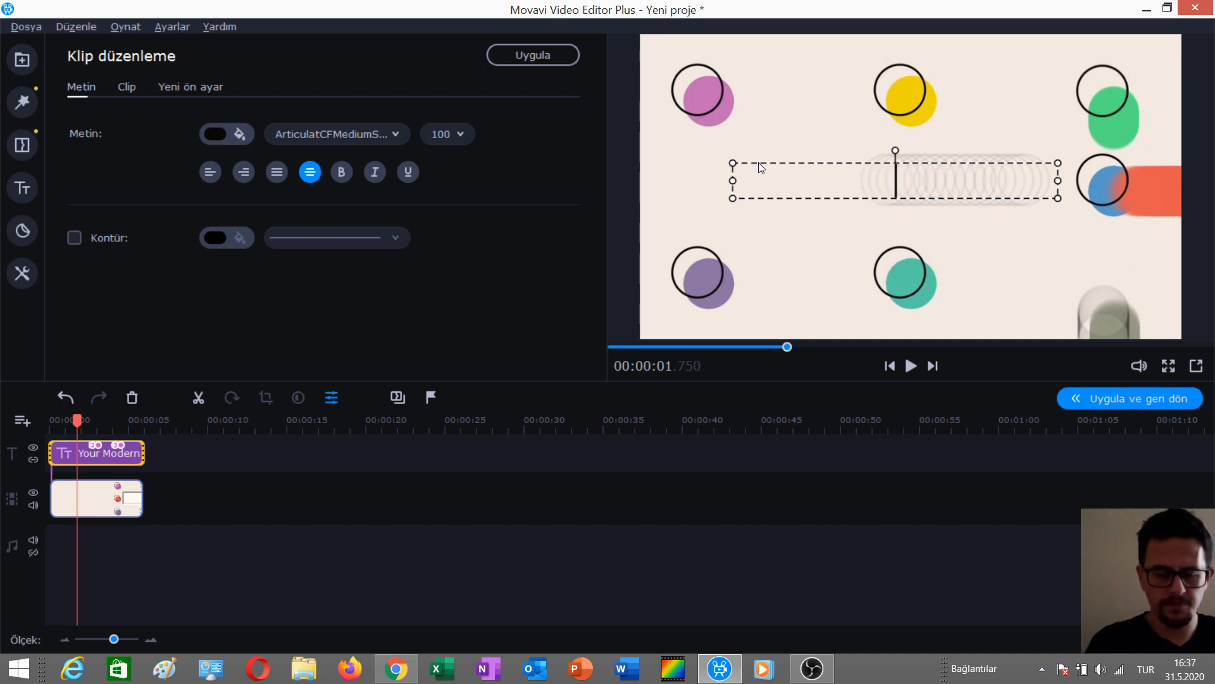
pyautogui.write('Test')
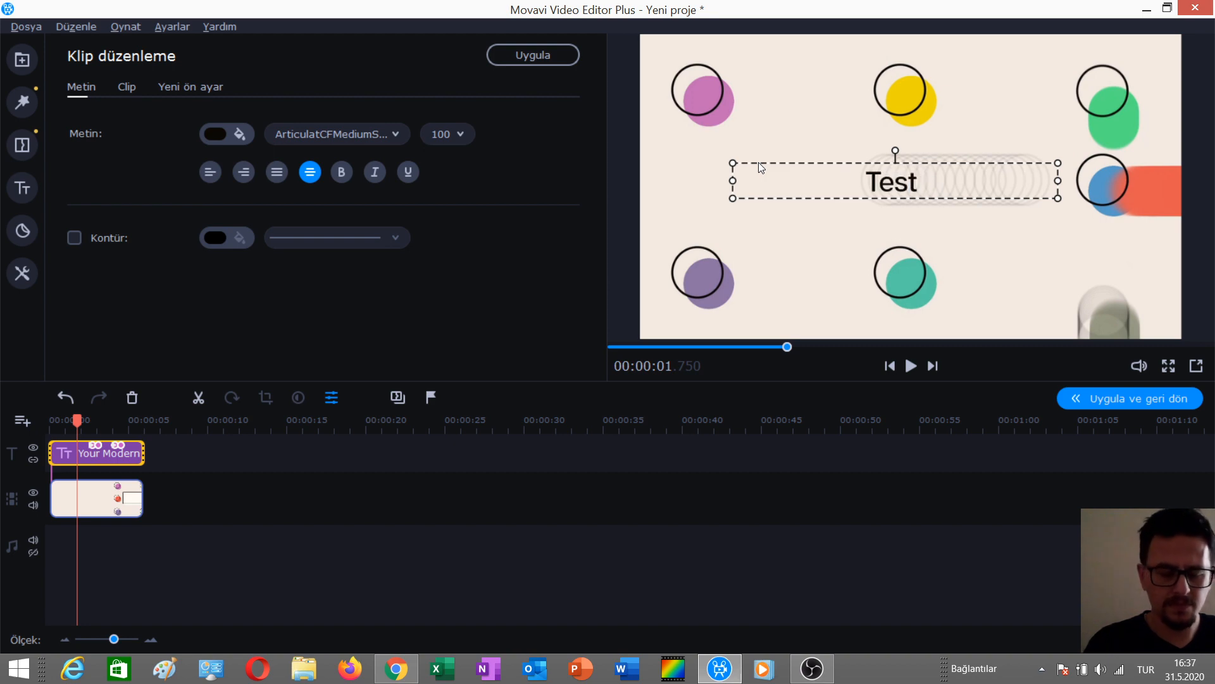
pyautogui.write(' intro')
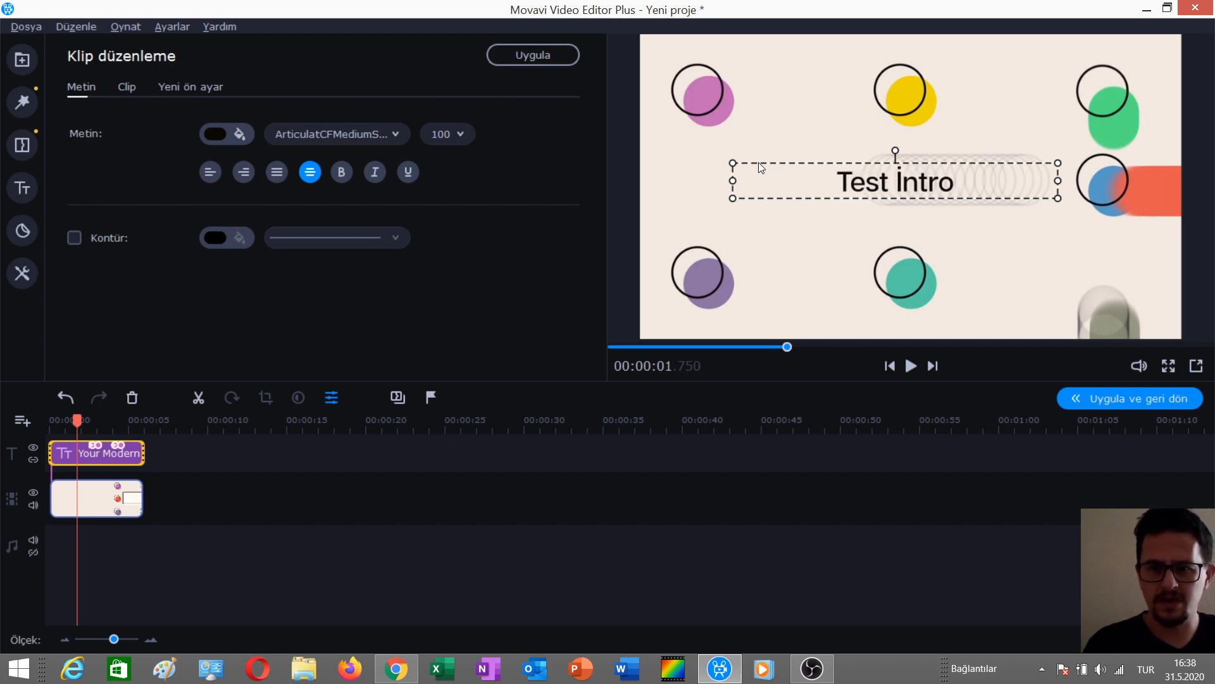
# Apply the title change and preview the intro from the beginning.
pyautogui.click(232, 563)
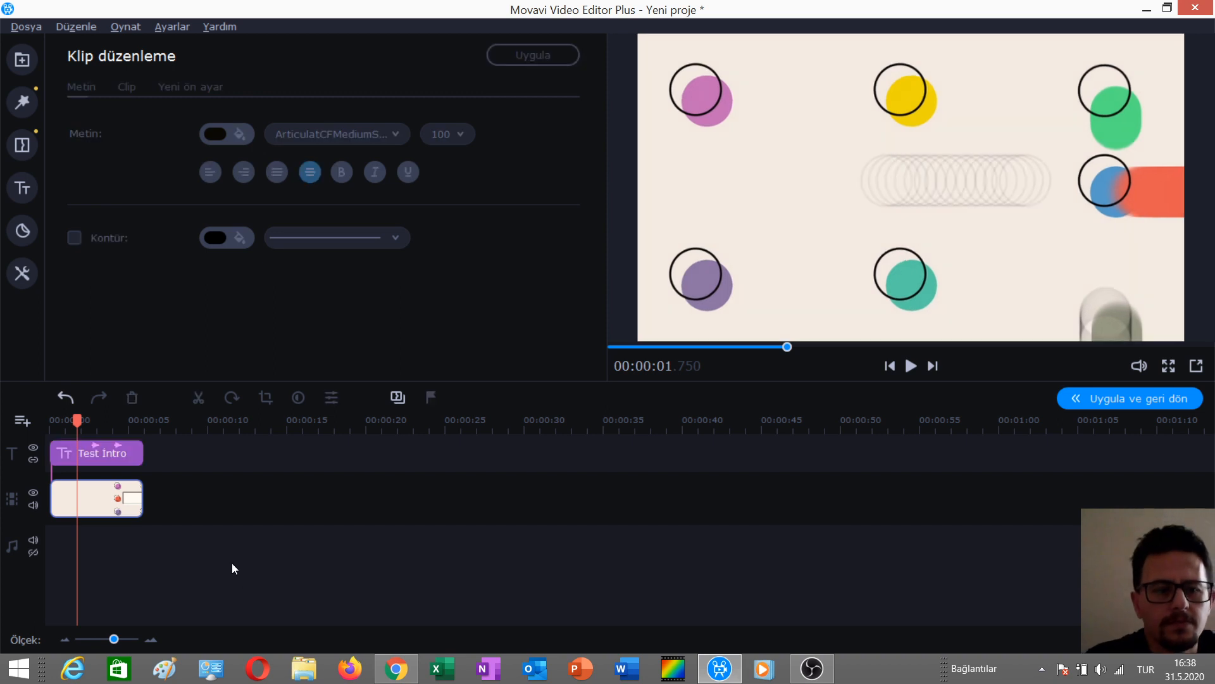
pyautogui.moveTo(77, 419); pyautogui.dragTo(3, 411)
pyautogui.press('space')
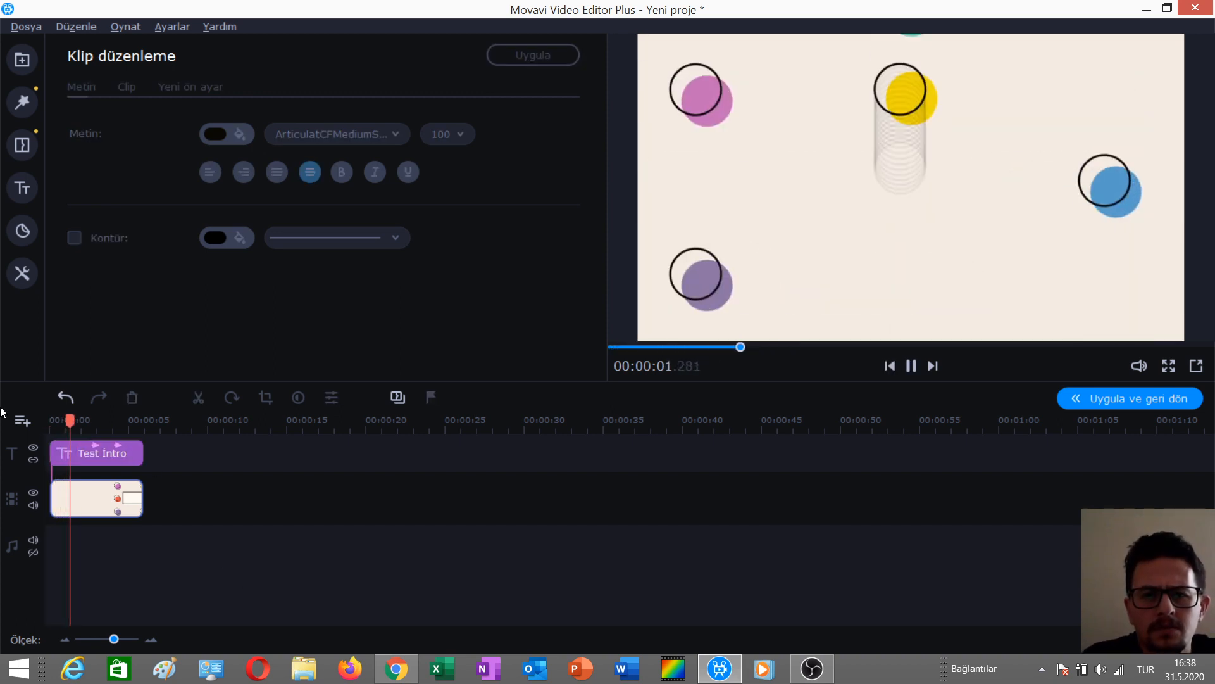
pyautogui.press('space')
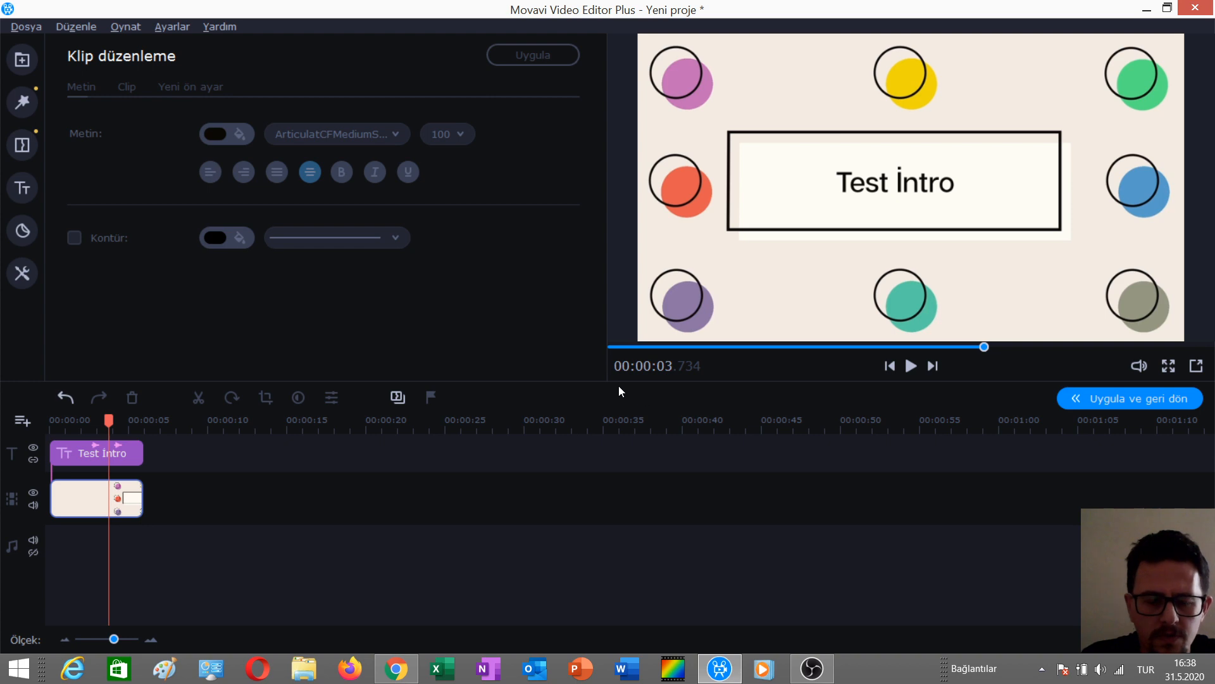
# Open the audio library from the YouTube Studio dashboard in the browser.
pyautogui.click(396, 668)
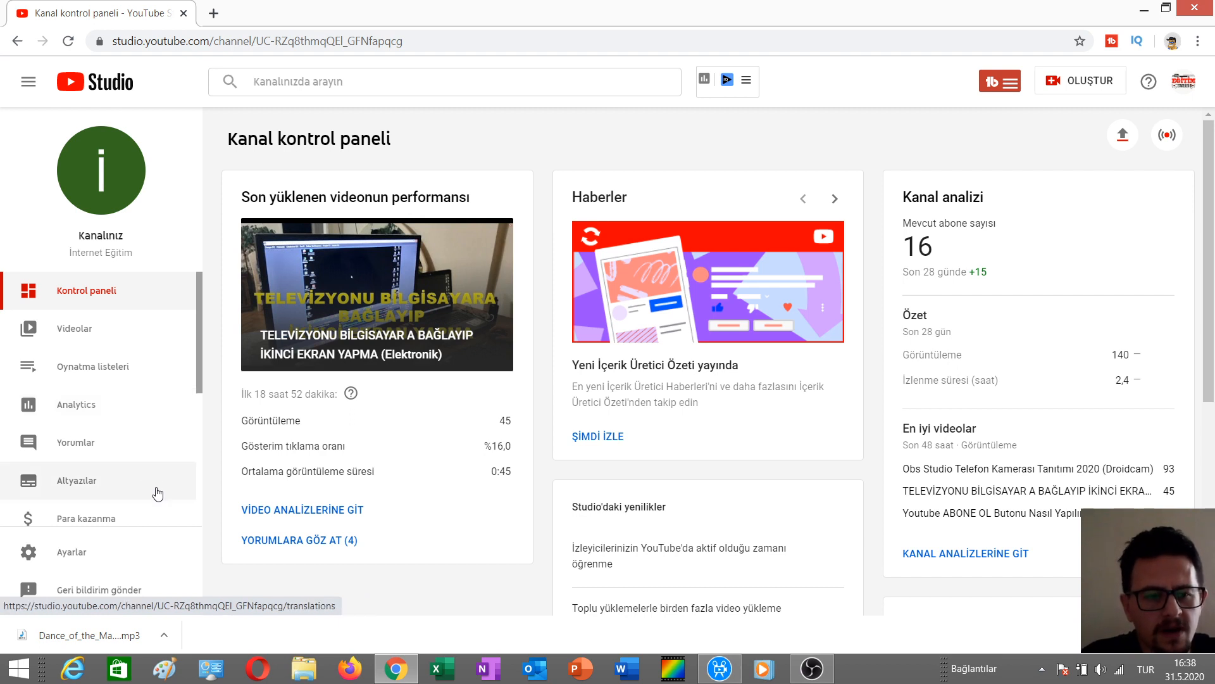
pyautogui.scroll(-1, 140, 407)
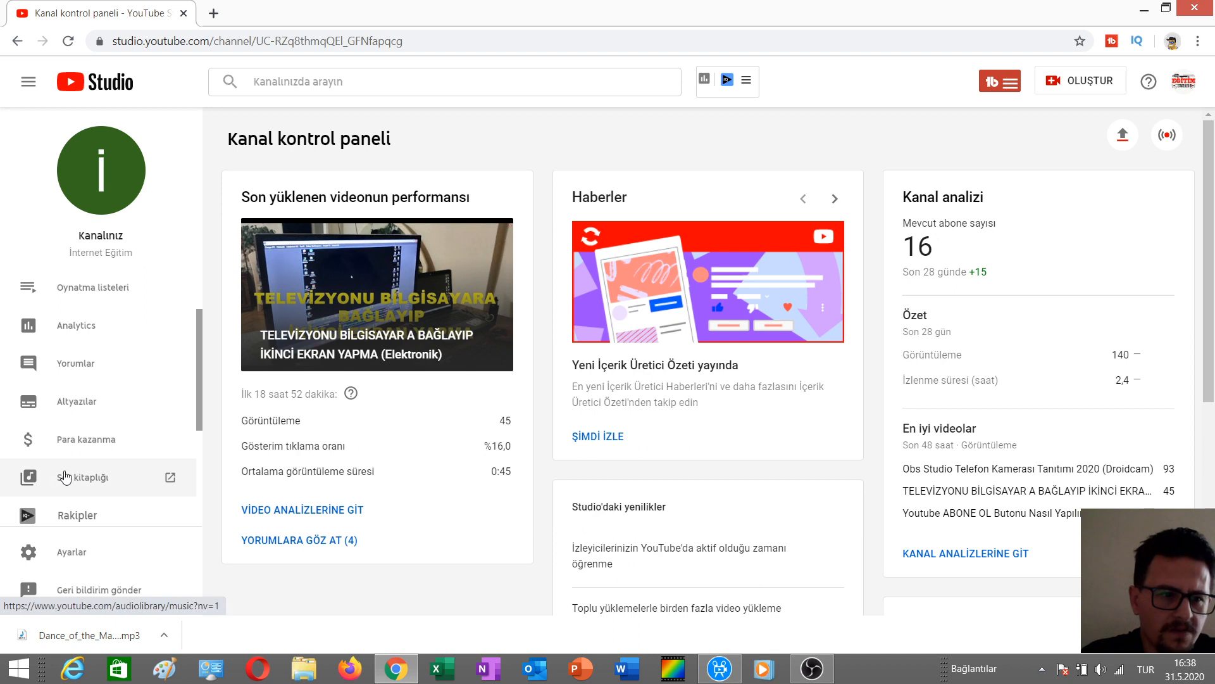
pyautogui.scroll(-3, 69, 482)
pyautogui.scroll(-1, 117, 471)
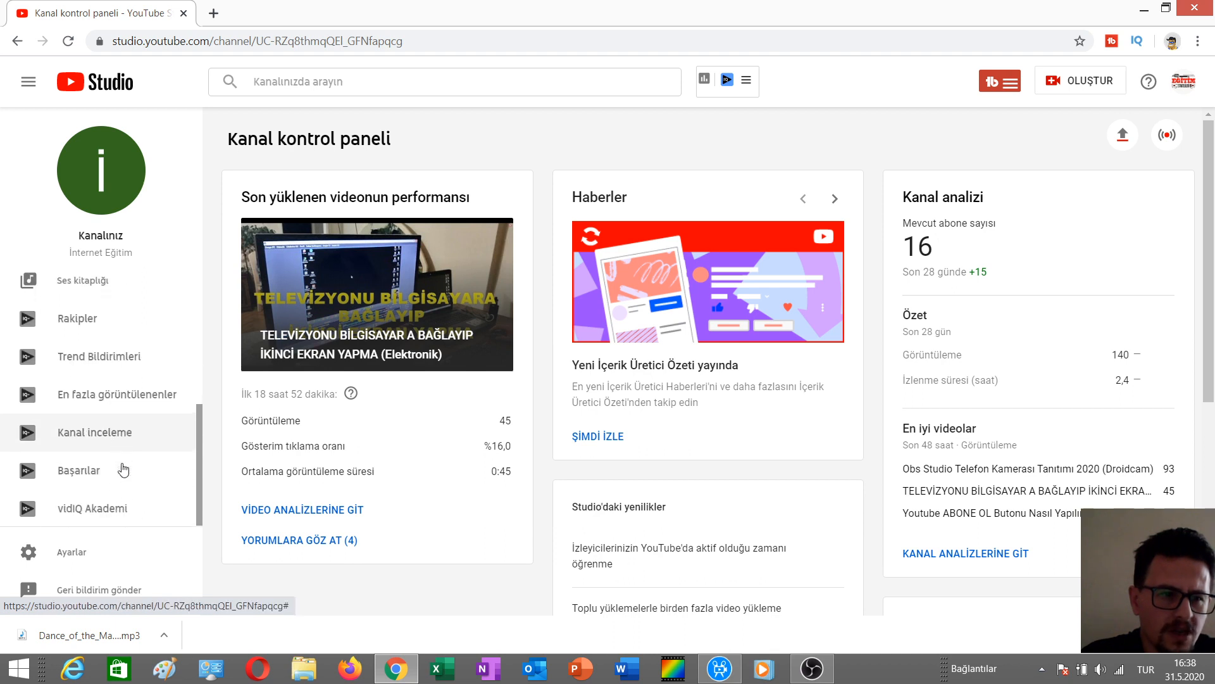
pyautogui.click(86, 284)
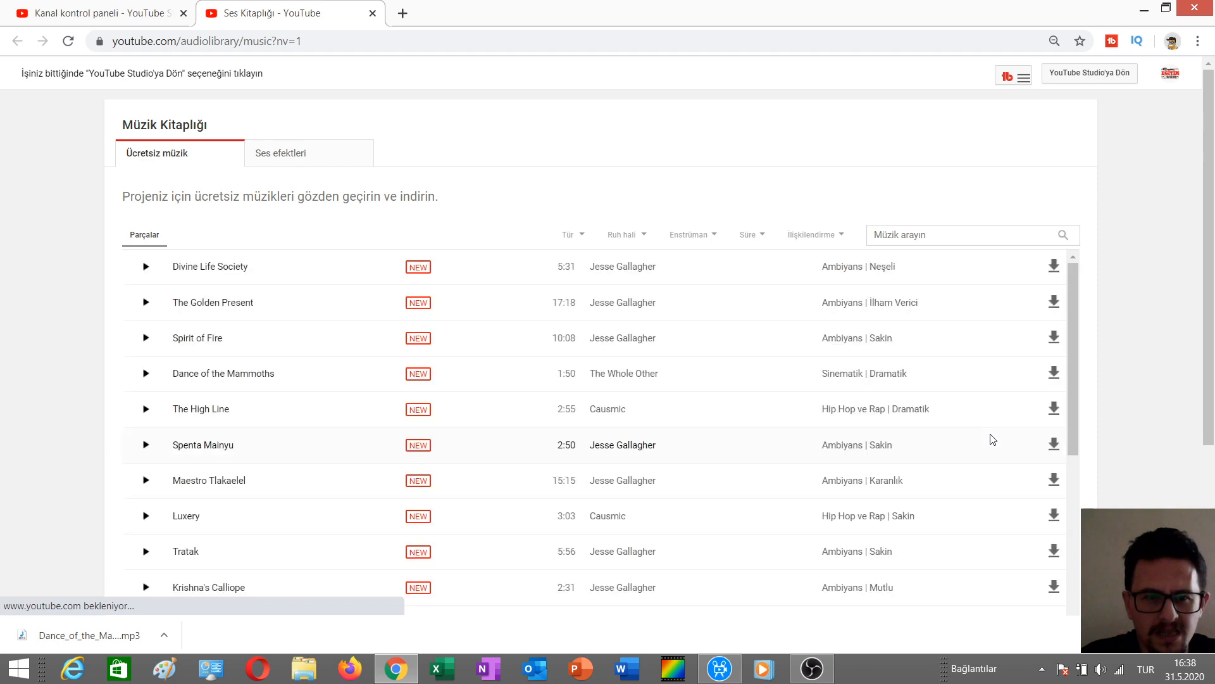
# Browse the free music list and preview the High Life track.
pyautogui.click(261, 152)
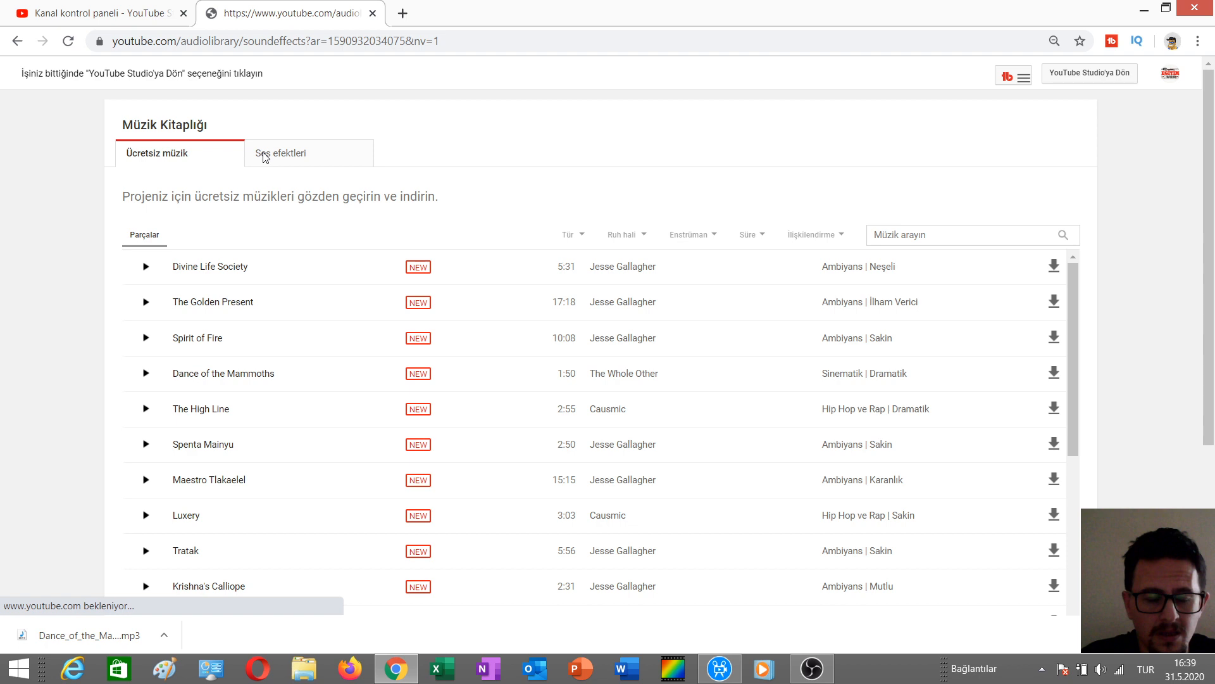
pyautogui.click(187, 155)
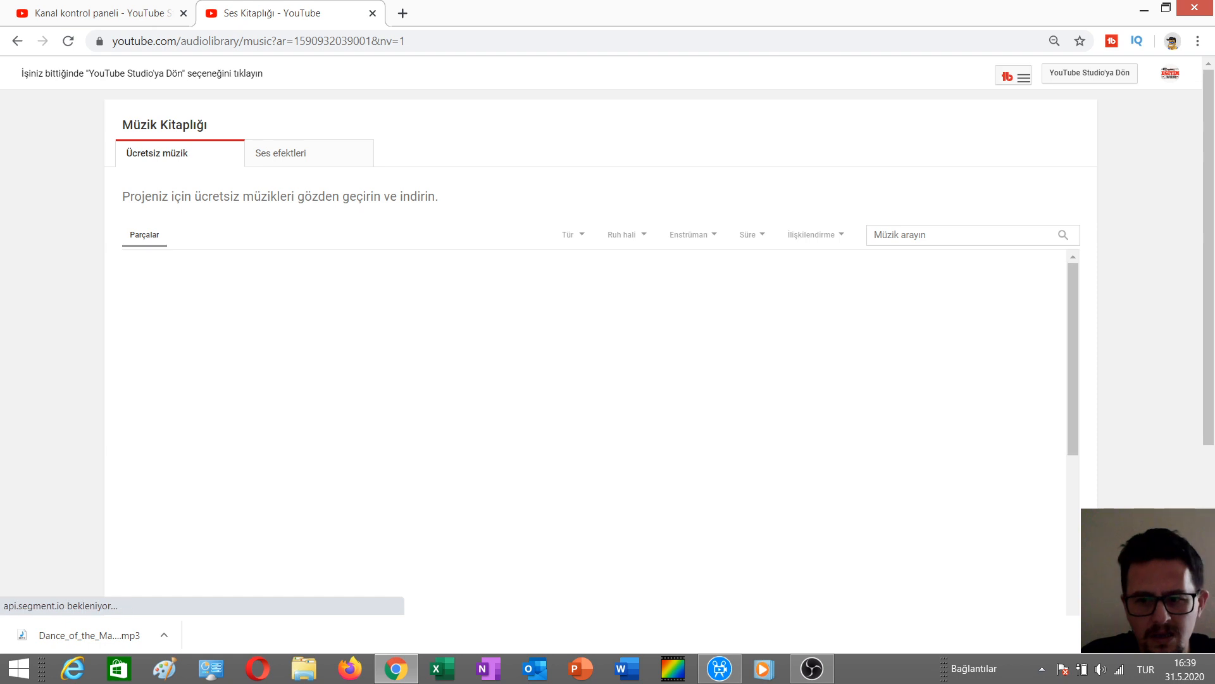
pyautogui.scroll(-10, 276, 423)
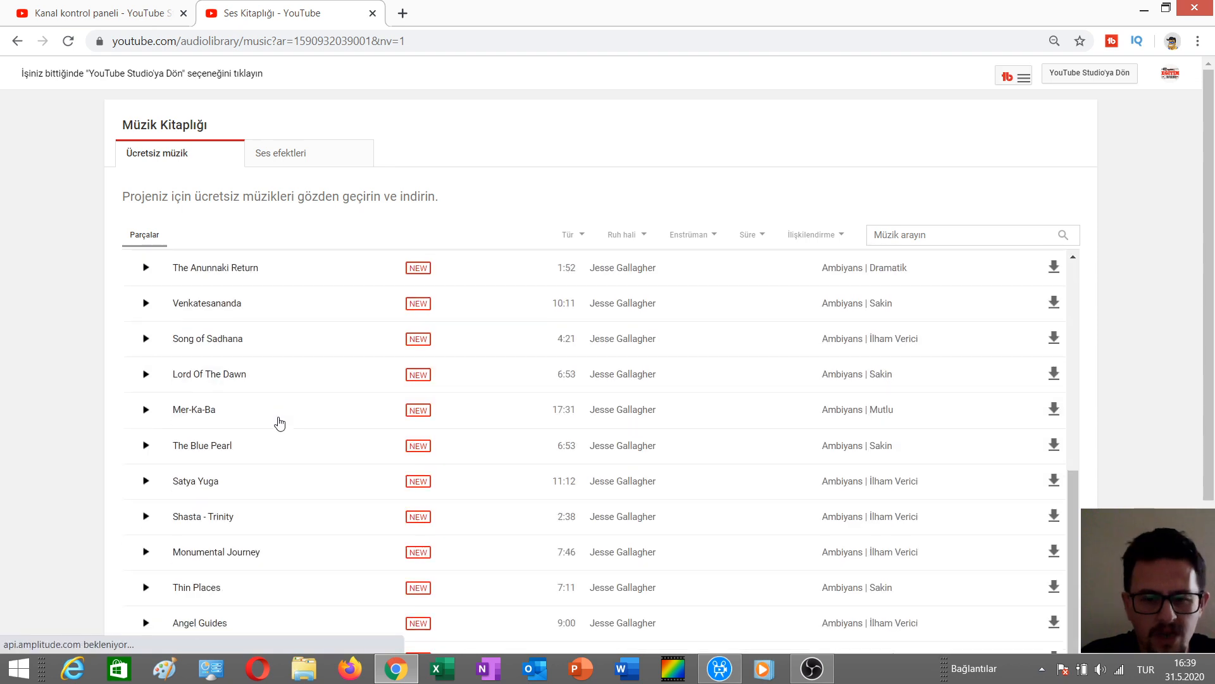
pyautogui.scroll(-5, 273, 418)
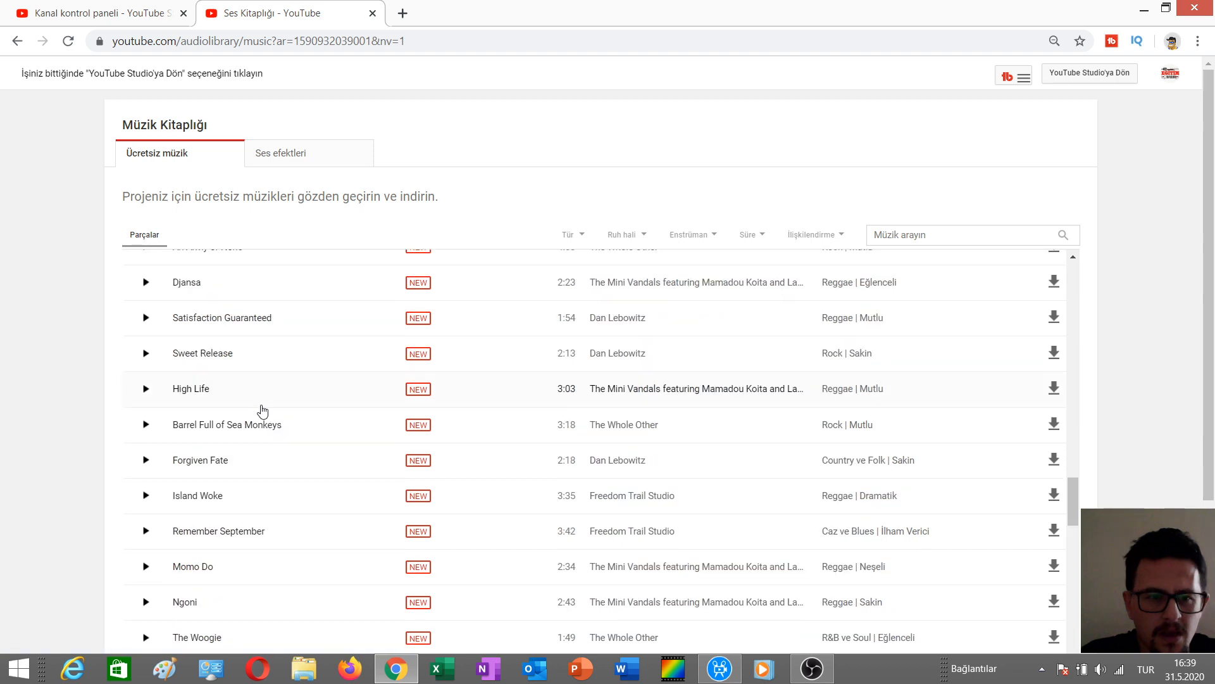
pyautogui.click(146, 389)
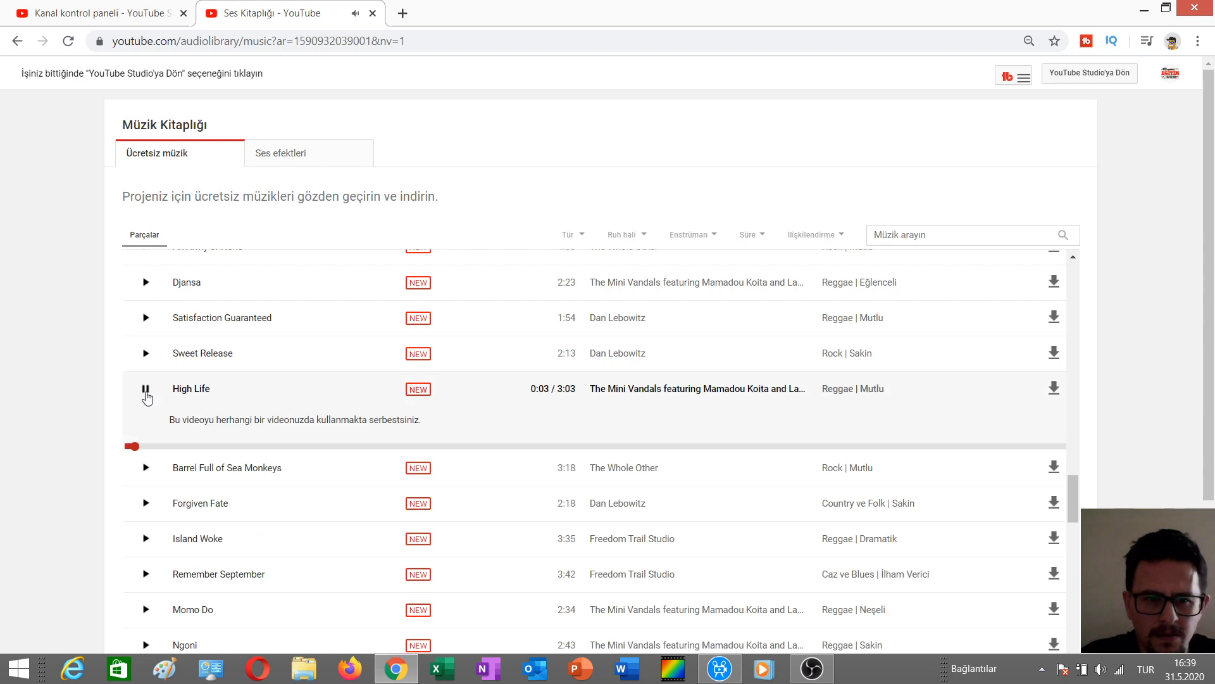
pyautogui.click(147, 389)
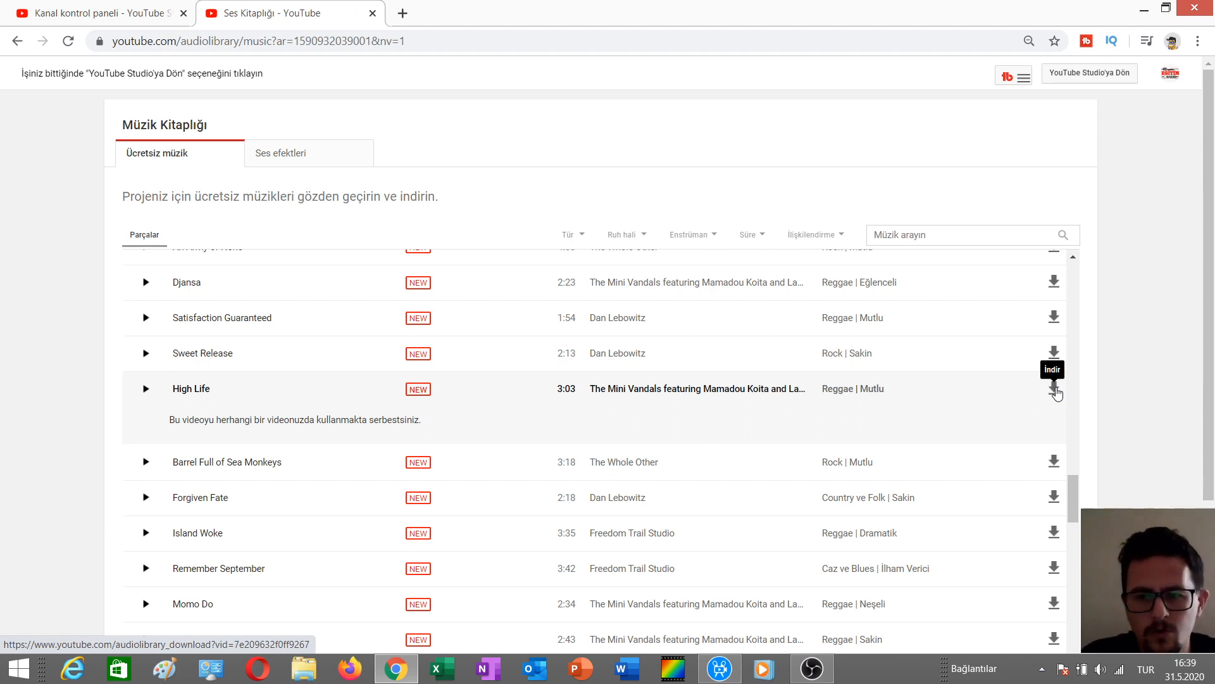
# Download the High Life track and show the downloaded file in its folder.
pyautogui.click(1054, 389)
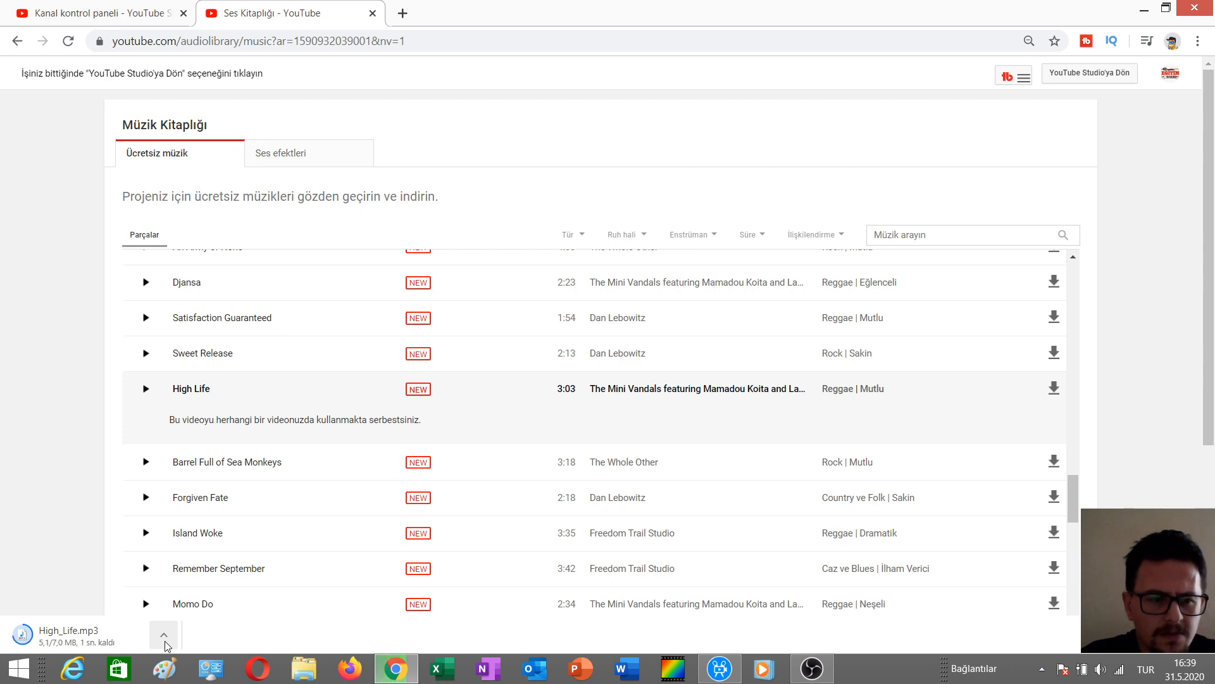
pyautogui.click(165, 642)
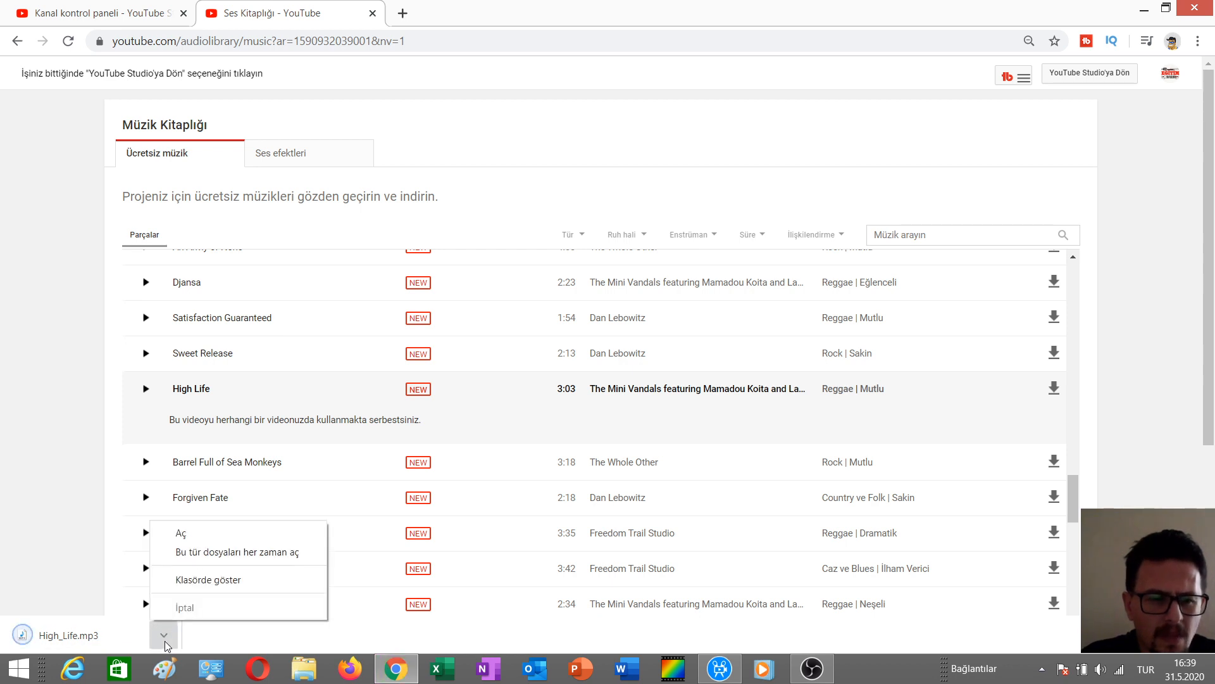
pyautogui.click(196, 582)
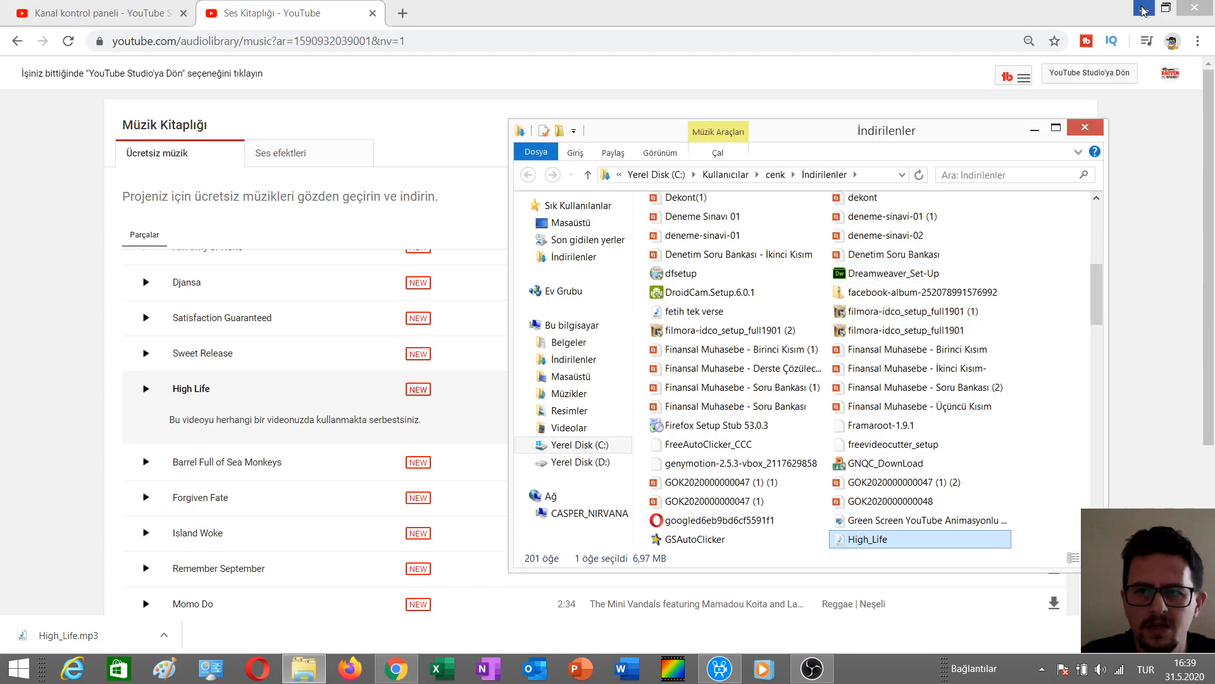
# Minimize the browser window.
pyautogui.click(1144, 10)
pyautogui.click(1143, 10)
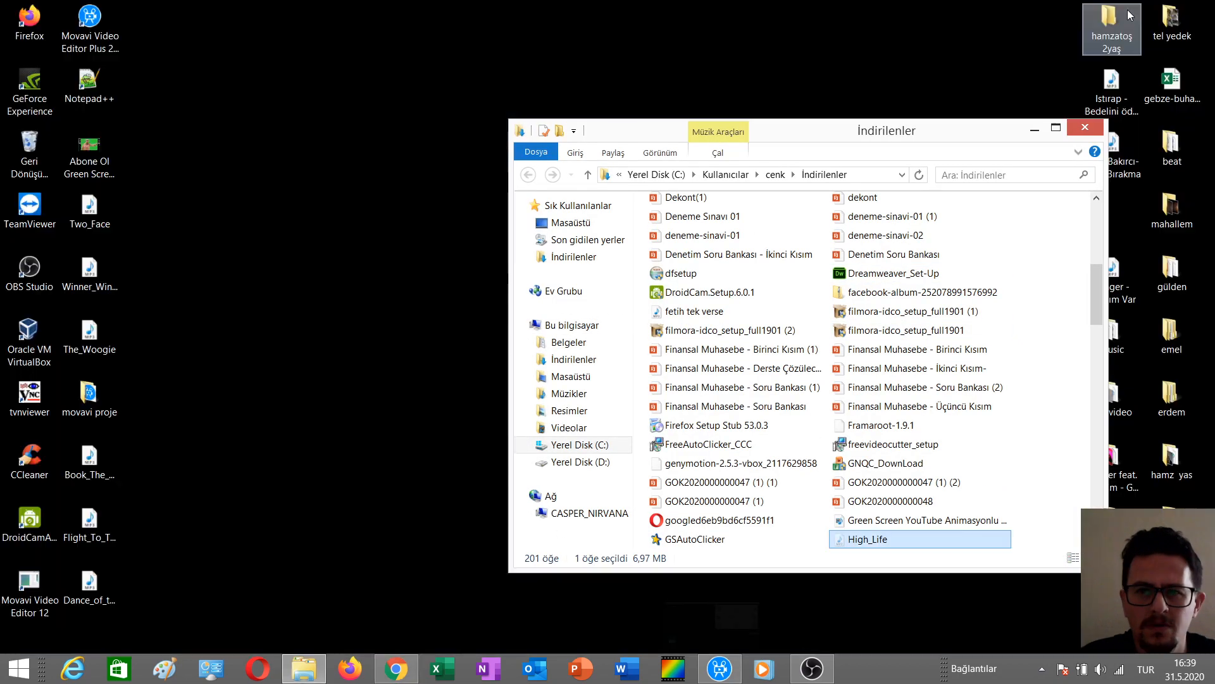
# Paste the downloaded High_Life file onto the desktop and minimize the Downloads folder window.
pyautogui.click(362, 318)
pyautogui.hotkey('ctrl', 'v')
pyautogui.click(1087, 127)
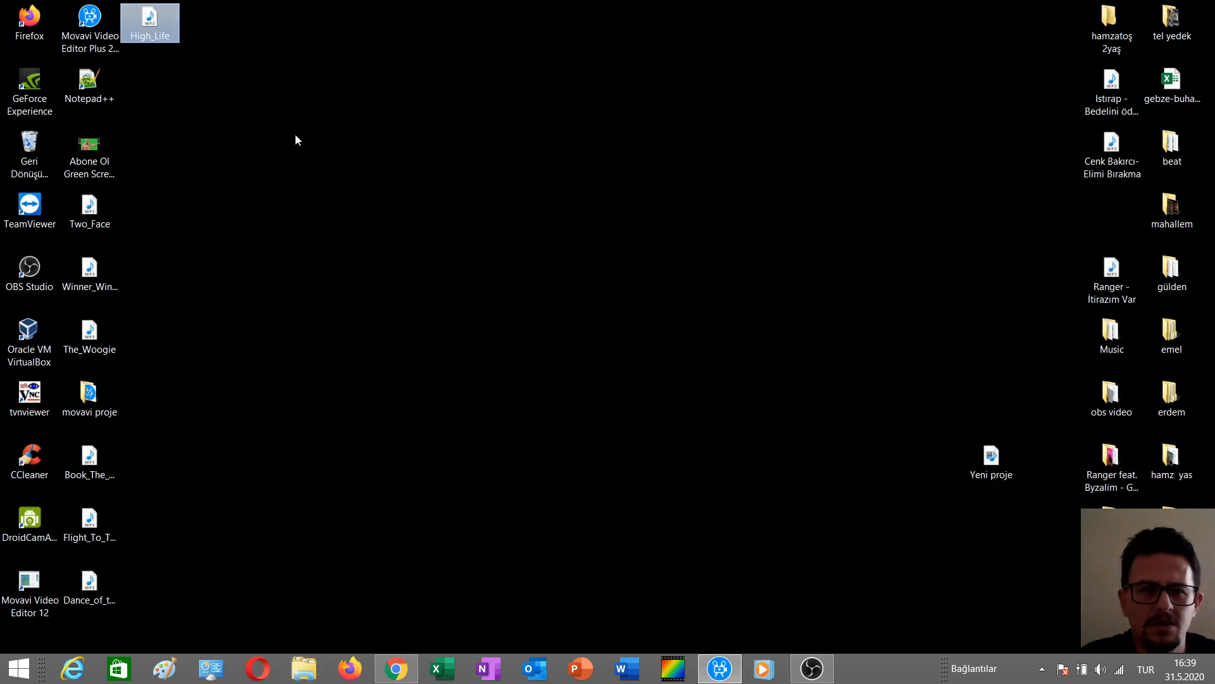
# Switch to Movavi Video Editor Plus and add the High_Life music file to the timeline's audio track.
pyautogui.click(720, 669)
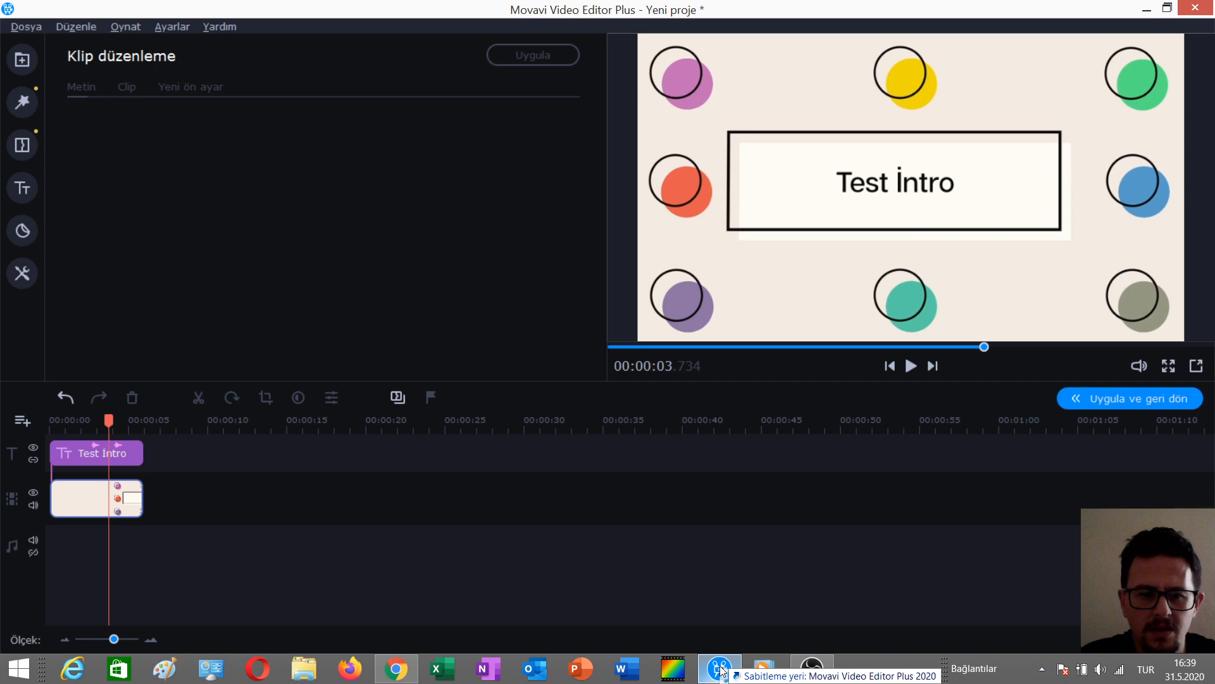
pyautogui.moveTo(721, 666); pyautogui.dragTo(81, 571)
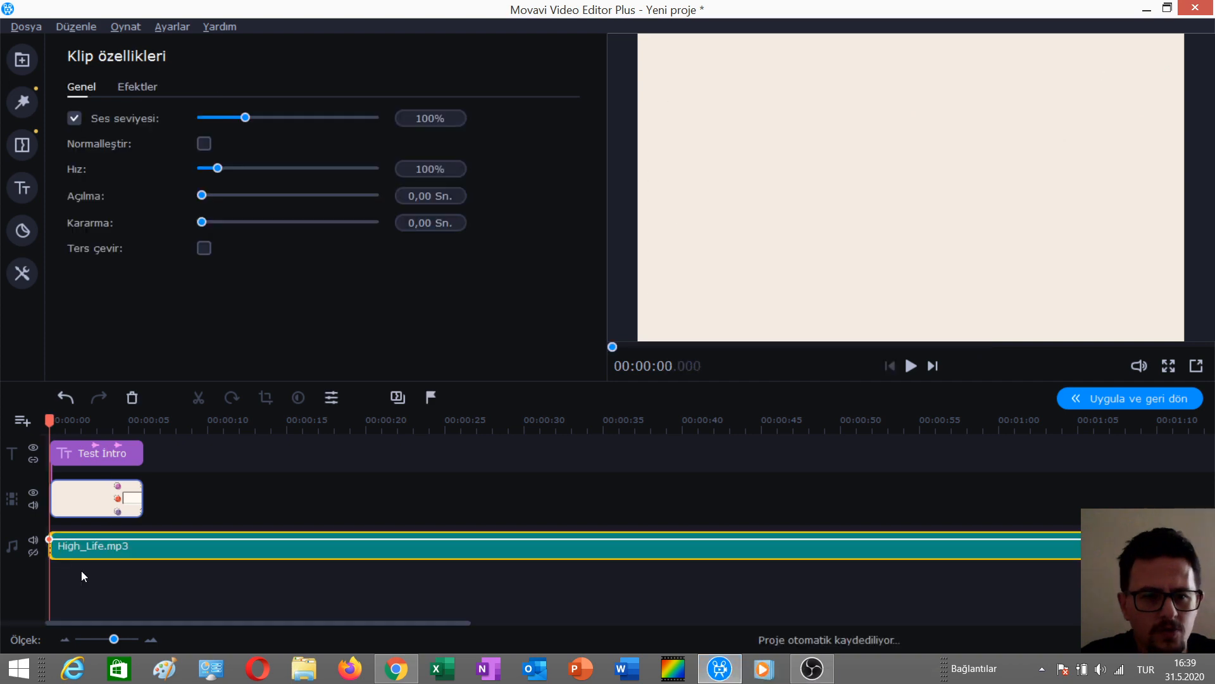
# Play back the project with the new music to preview how it sounds with the intro.
pyautogui.press('space')
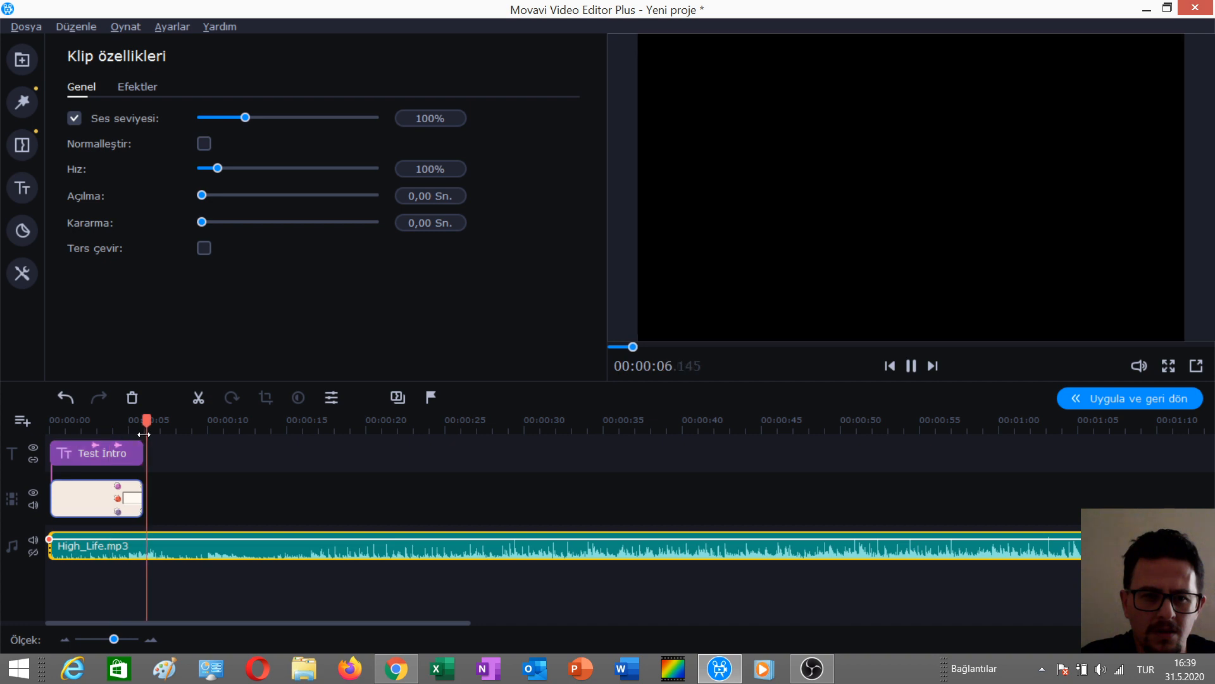
pyautogui.moveTo(144, 434); pyautogui.dragTo(191, 435)
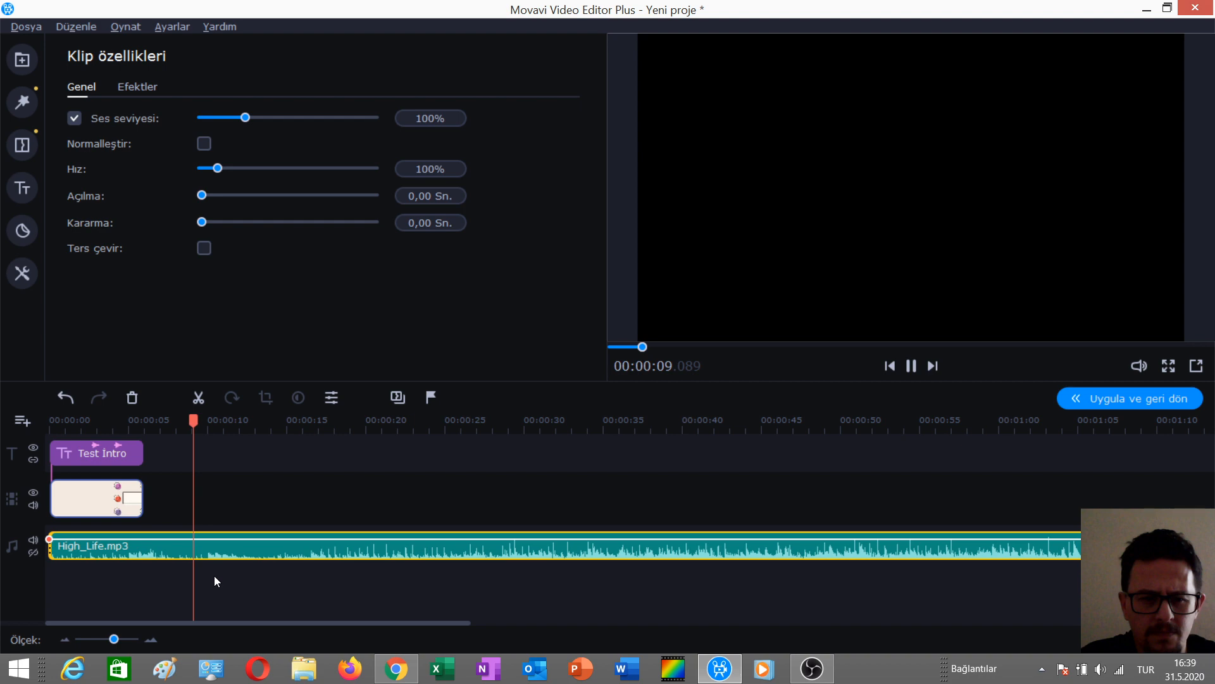
pyautogui.click(264, 421)
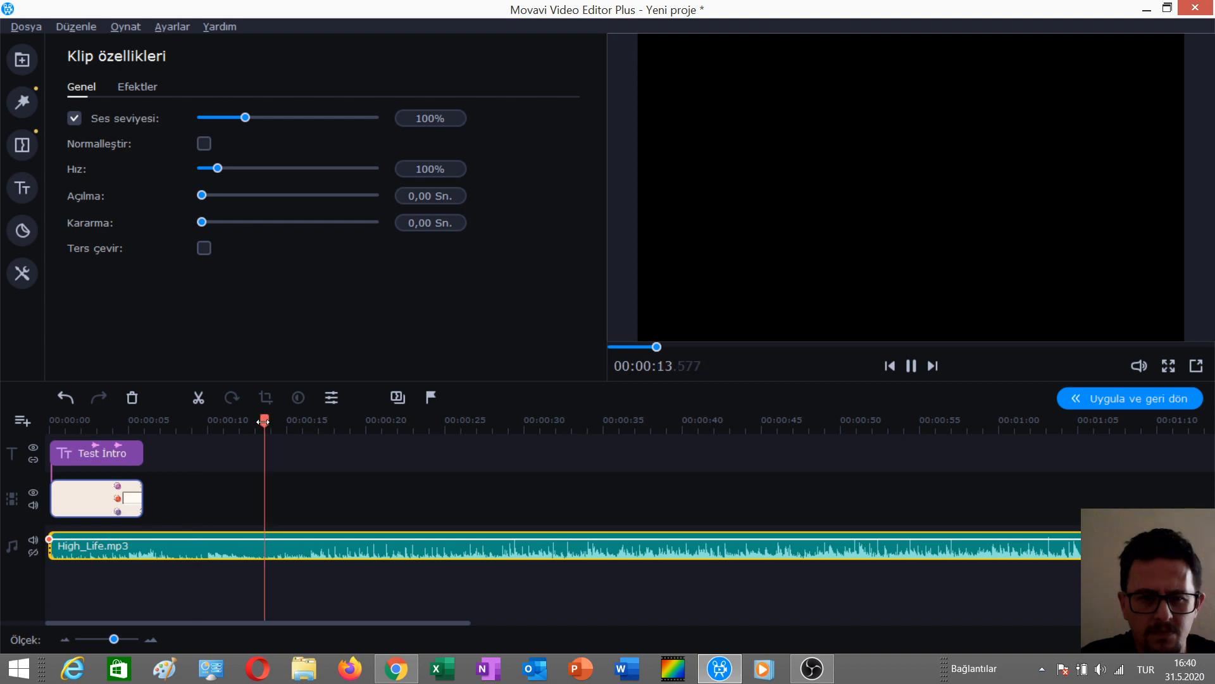
pyautogui.click(305, 598)
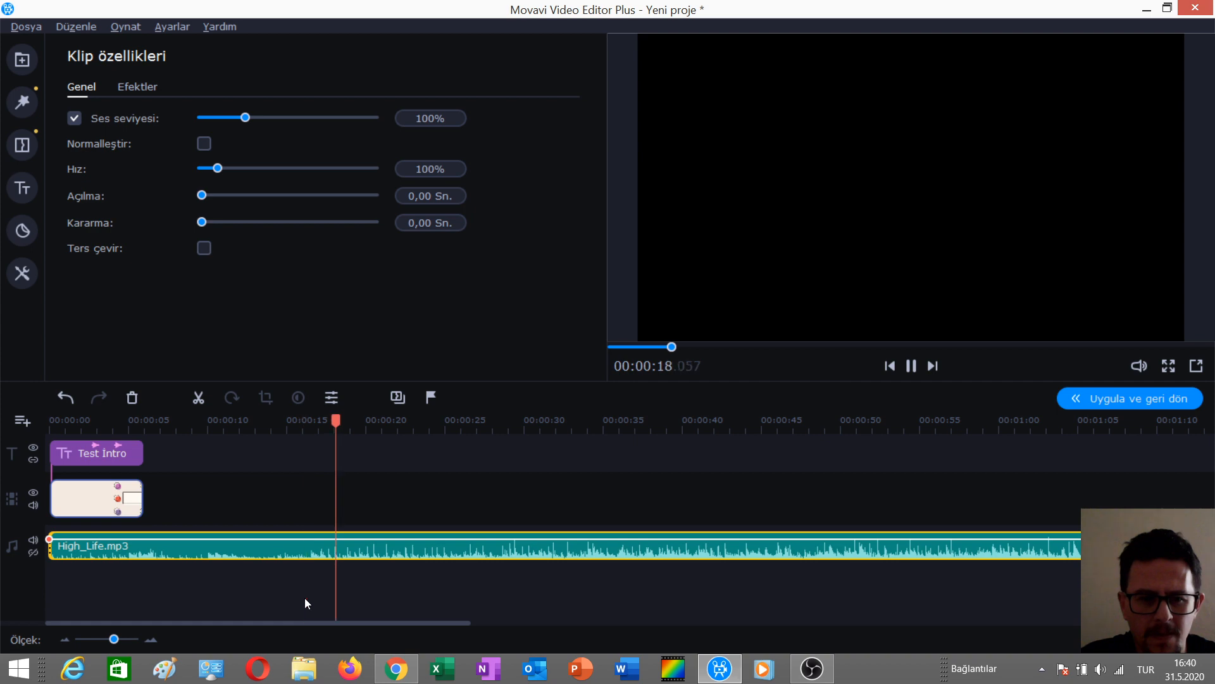
pyautogui.click(310, 578)
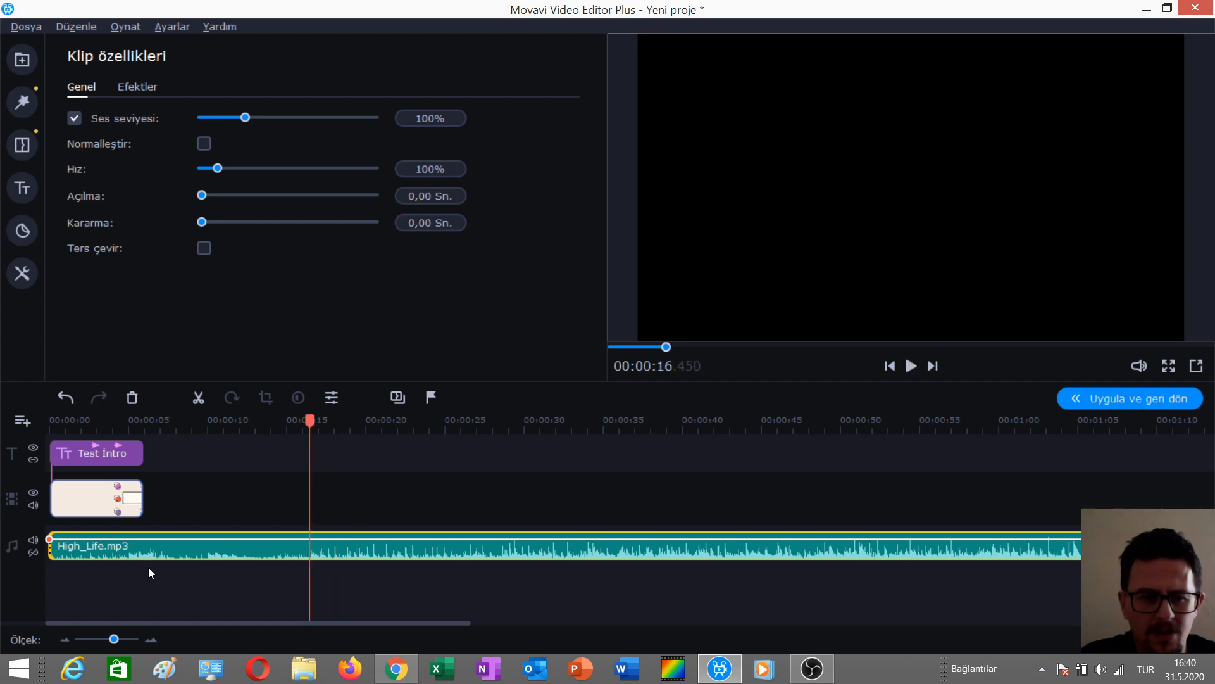
pyautogui.moveTo(49, 552)
pyautogui.mouseDown()
pyautogui.moveTo(332, 575)
pyautogui.moveTo(266, 570)
pyautogui.moveTo(311, 562)
pyautogui.moveTo(55, 541)
pyautogui.mouseUp()
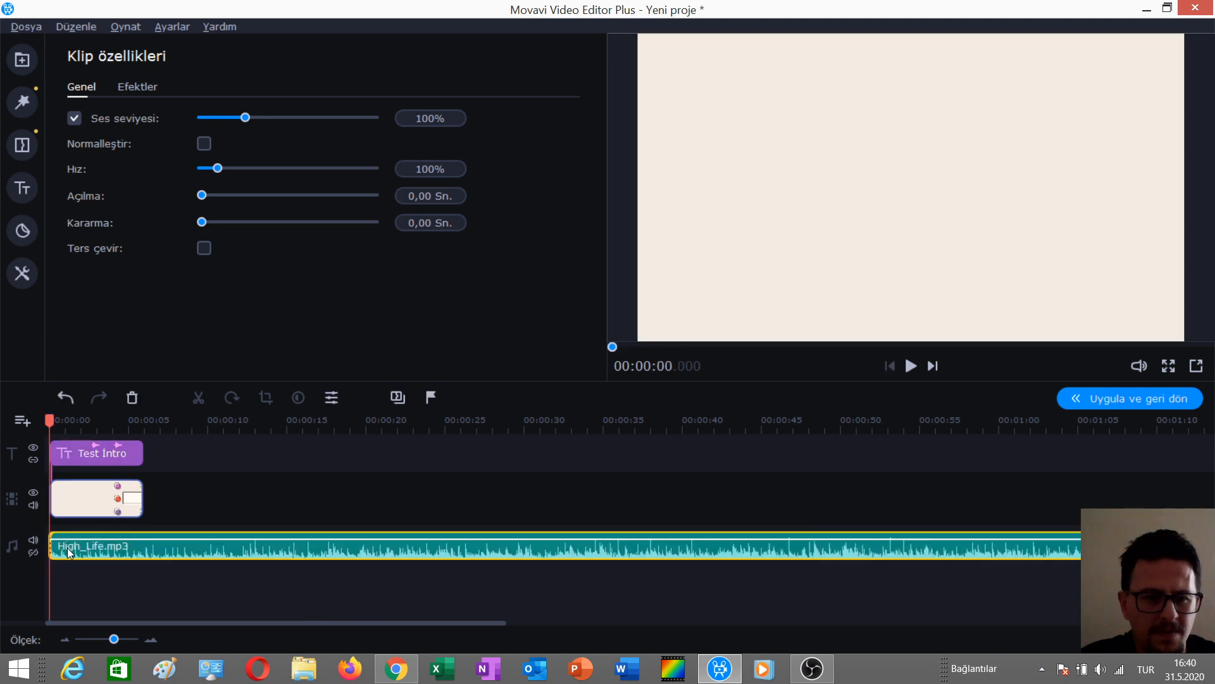
pyautogui.press('space')
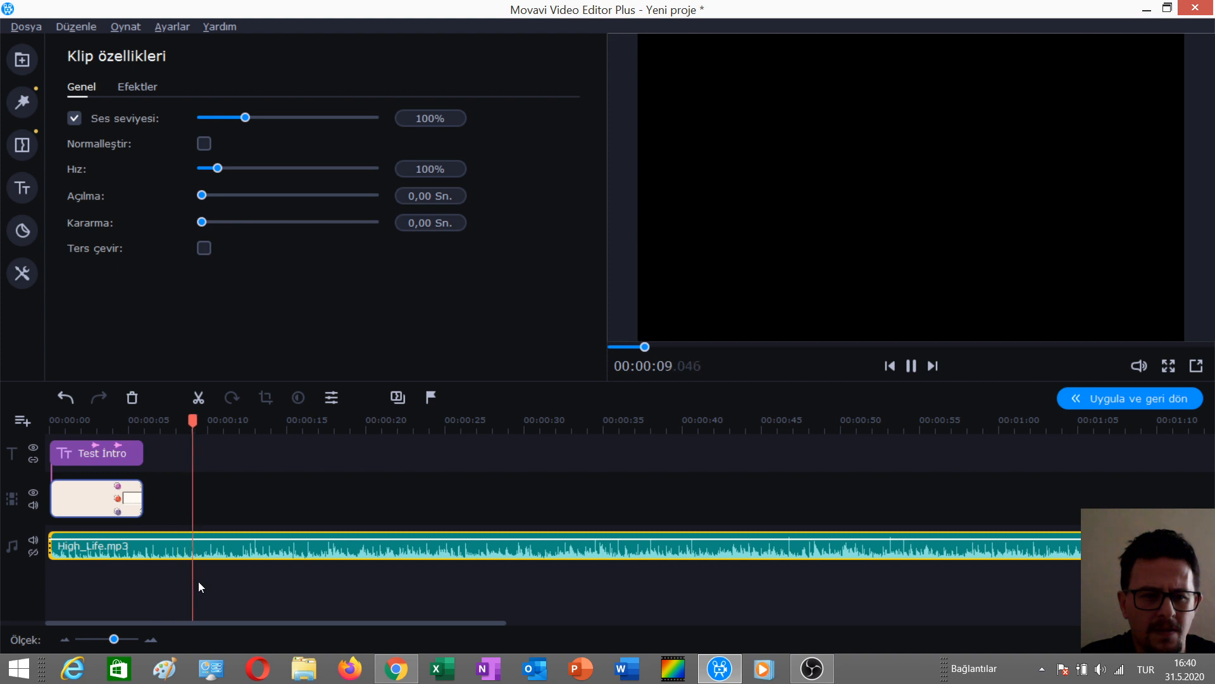
pyautogui.press('space')
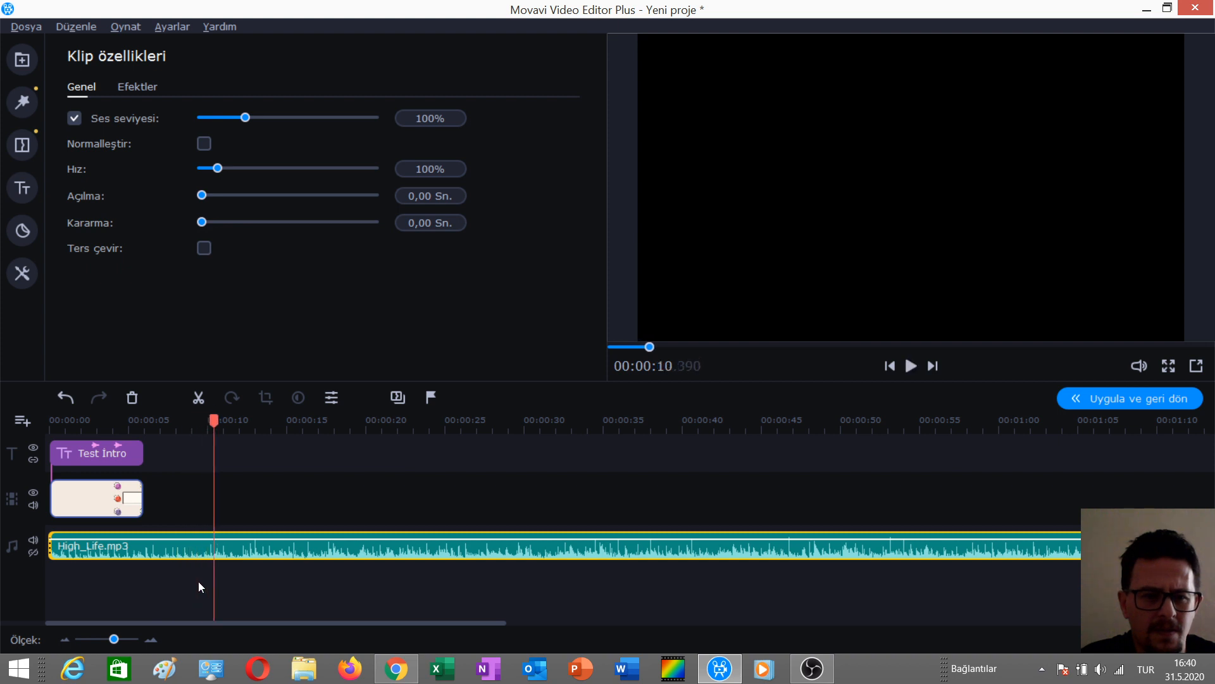
# Trim the end of the High_Life music clip so it lasts about 12 seconds.
pyautogui.moveTo(396, 625); pyautogui.dragTo(1089, 632)
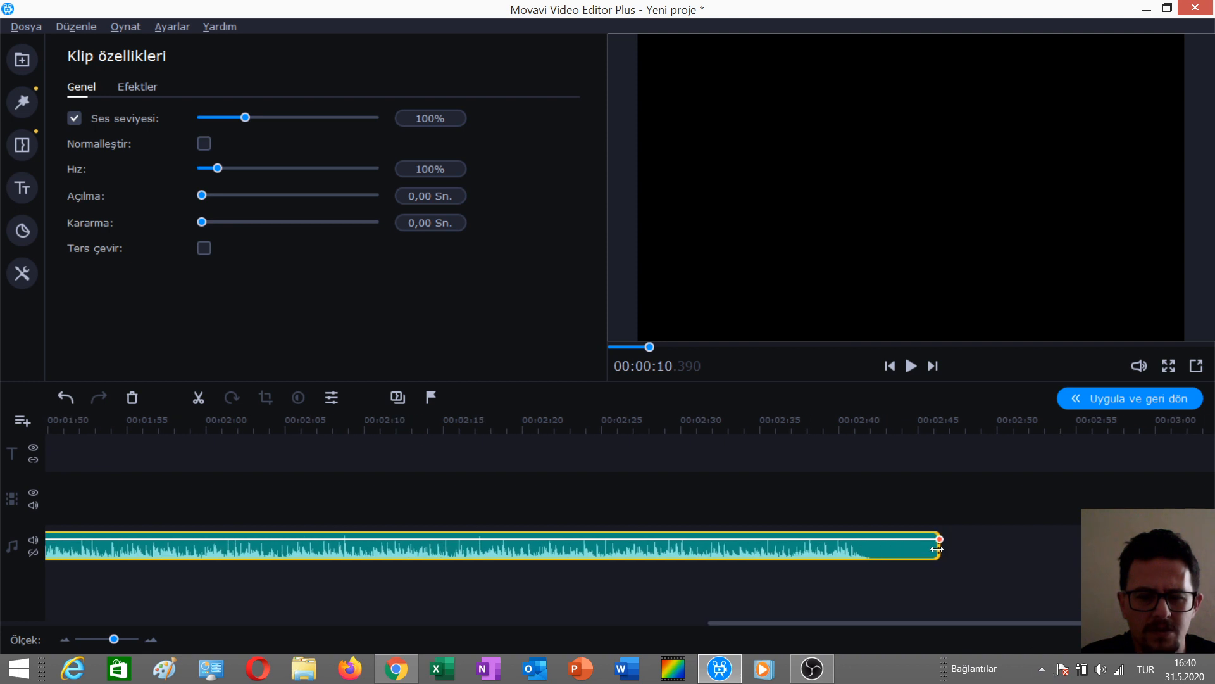
pyautogui.moveTo(937, 549); pyautogui.dragTo(714, 548)
pyautogui.moveTo(4, 535); pyautogui.dragTo(247, 422)
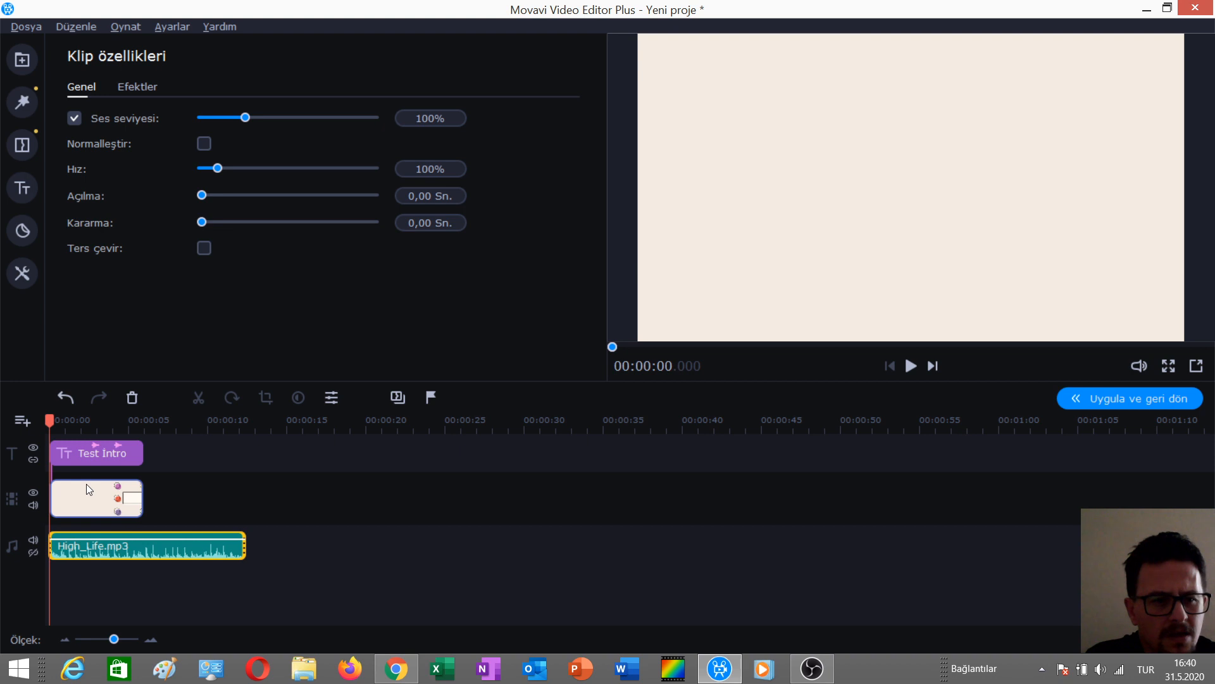
# Extend the background clip so its duration is 00:00:12.250, matching the music.
pyautogui.click(86, 484)
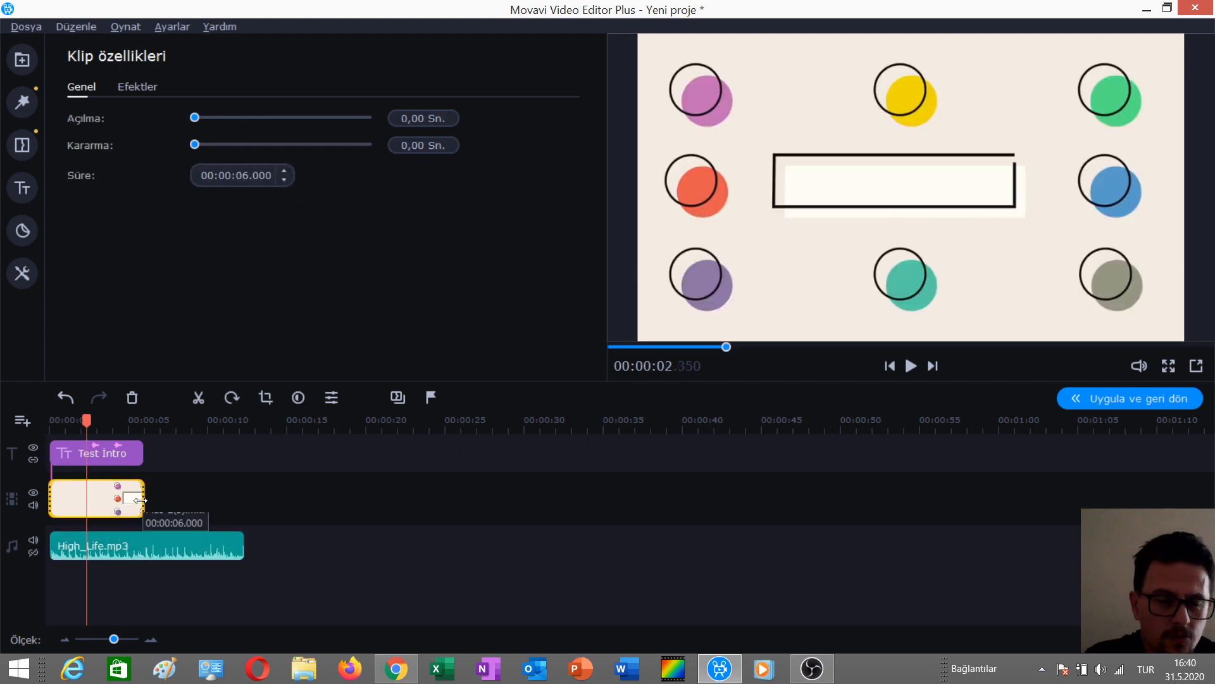
pyautogui.moveTo(140, 500); pyautogui.dragTo(243, 500)
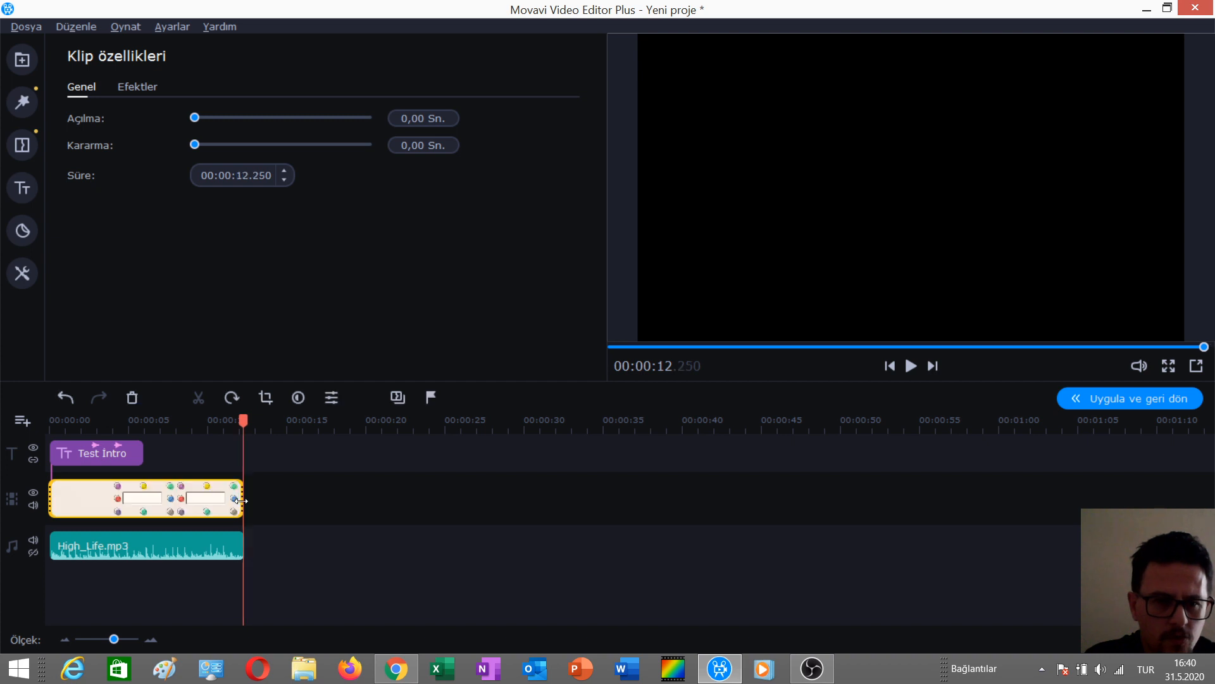
# Extend the Test Intro title clip to end with the background and music at about 12 seconds.
pyautogui.click(103, 454)
pyautogui.moveTo(145, 452); pyautogui.dragTo(243, 453)
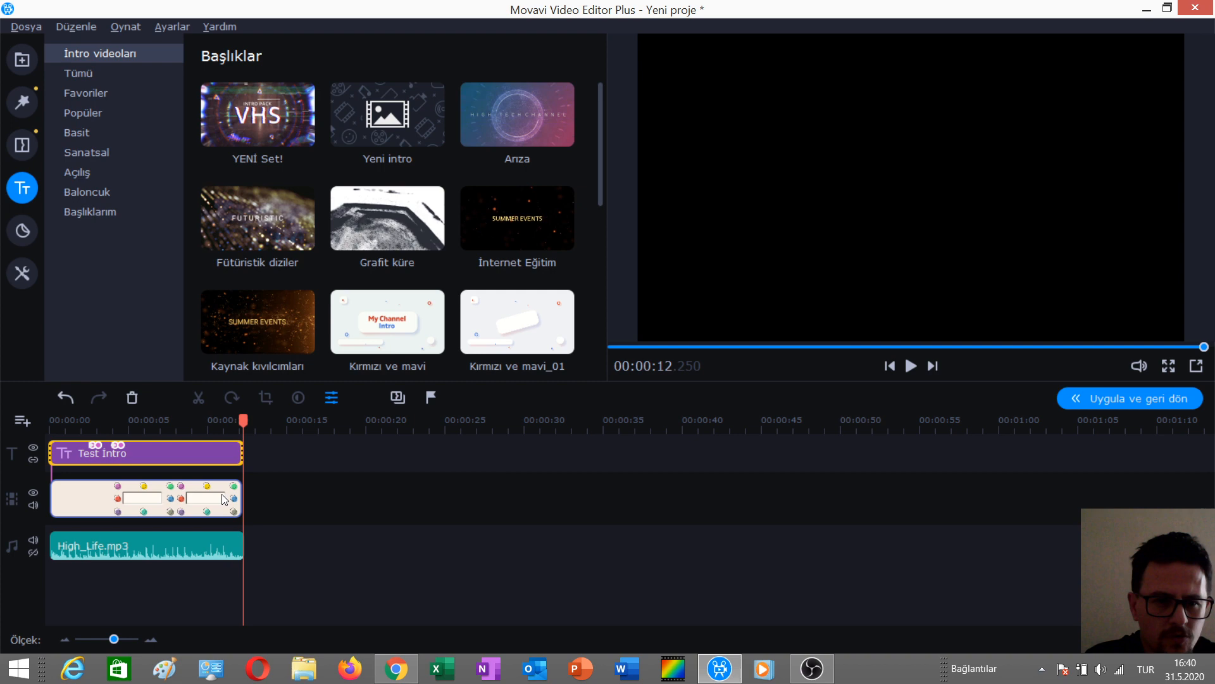
# Preview the intro from the start to check the title, background and music together.
pyautogui.click(229, 610)
pyautogui.moveTo(241, 419); pyautogui.dragTo(49, 420)
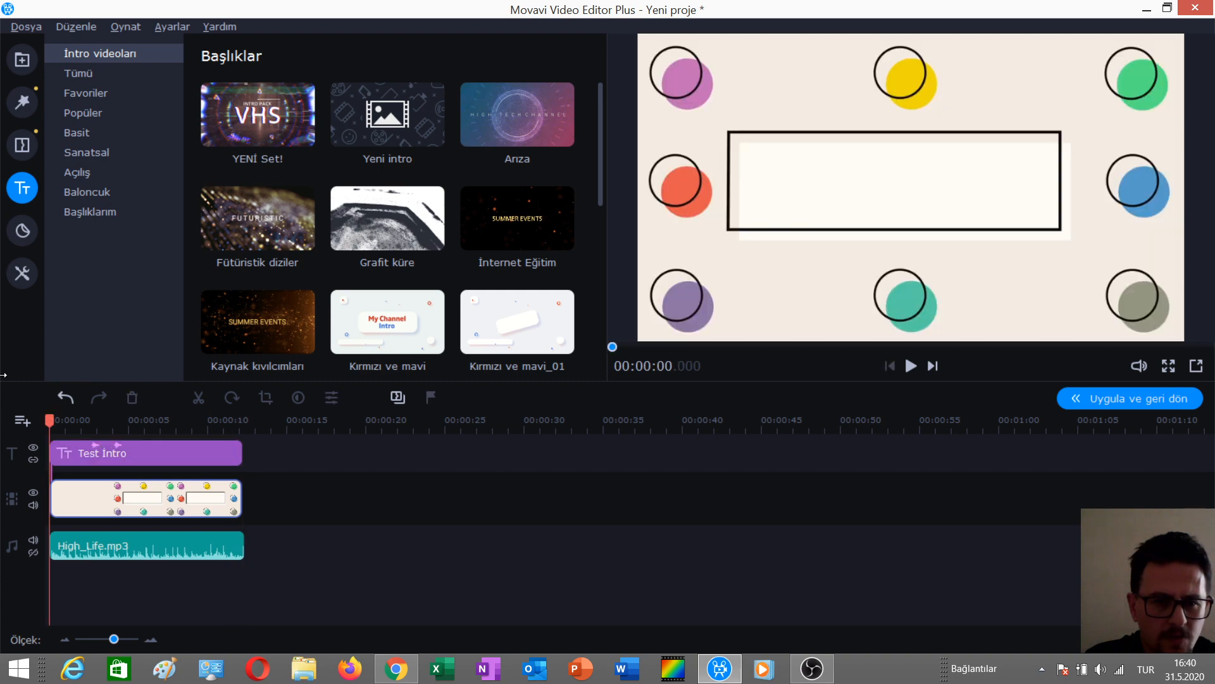
pyautogui.press('space')
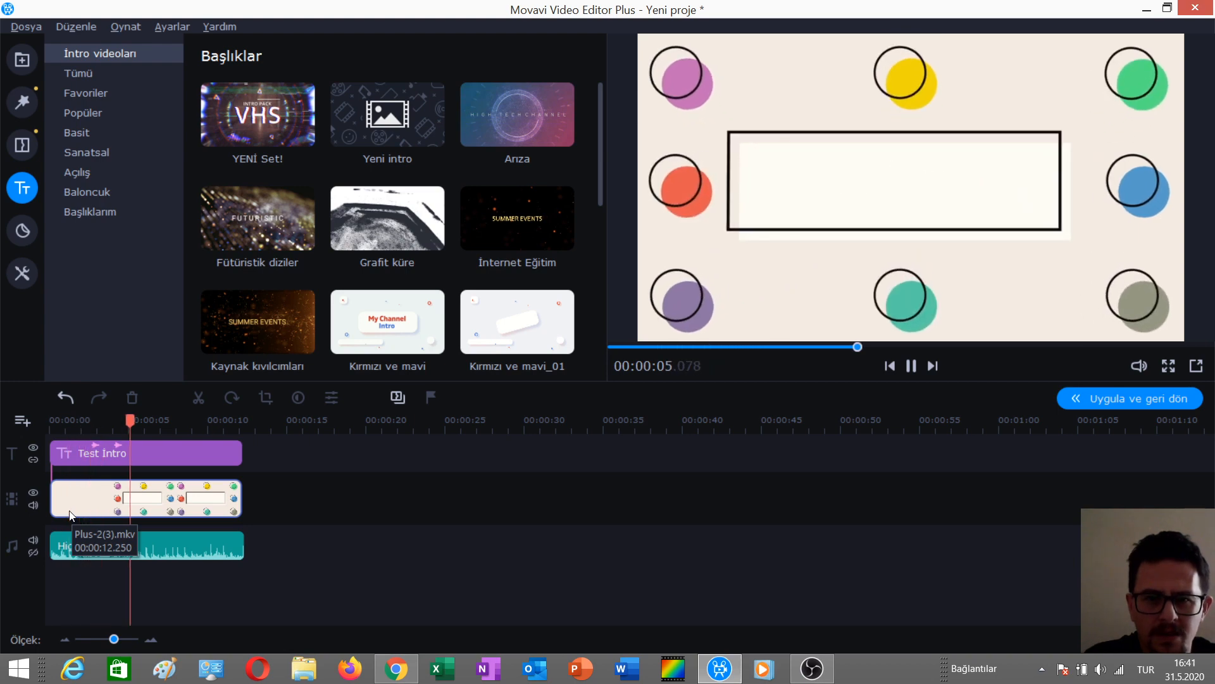
pyautogui.press('space')
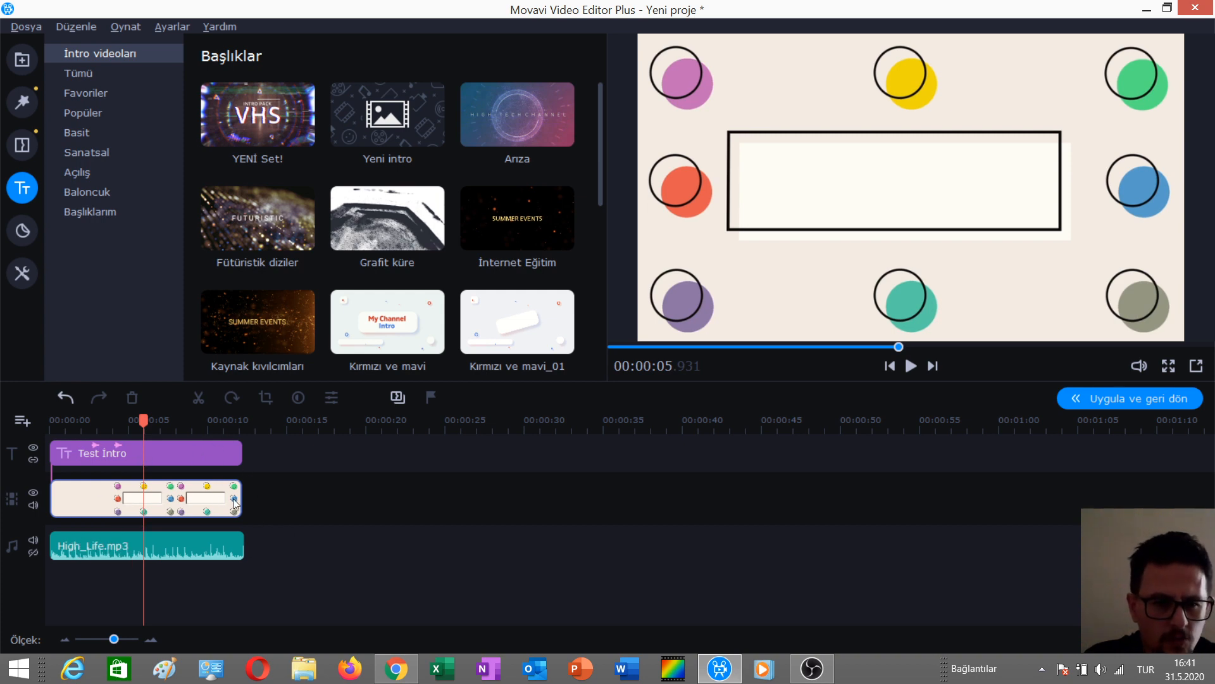
pyautogui.click(104, 451)
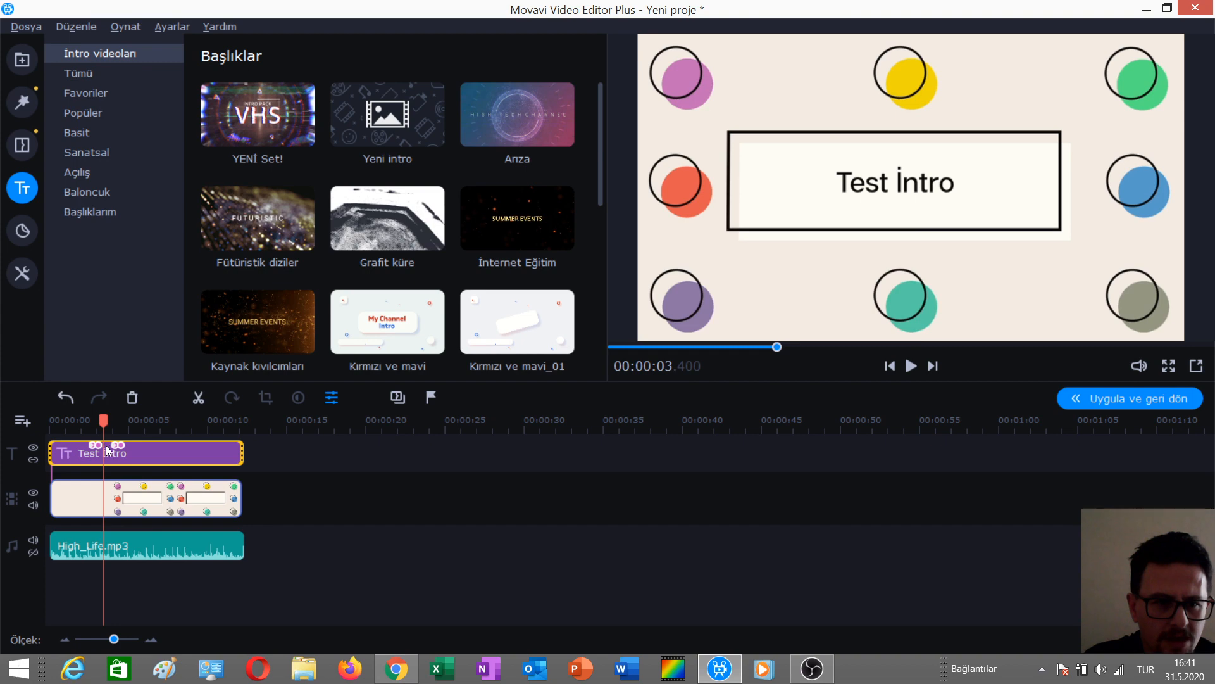
pyautogui.moveTo(118, 445); pyautogui.dragTo(3, 377)
pyautogui.press('space')
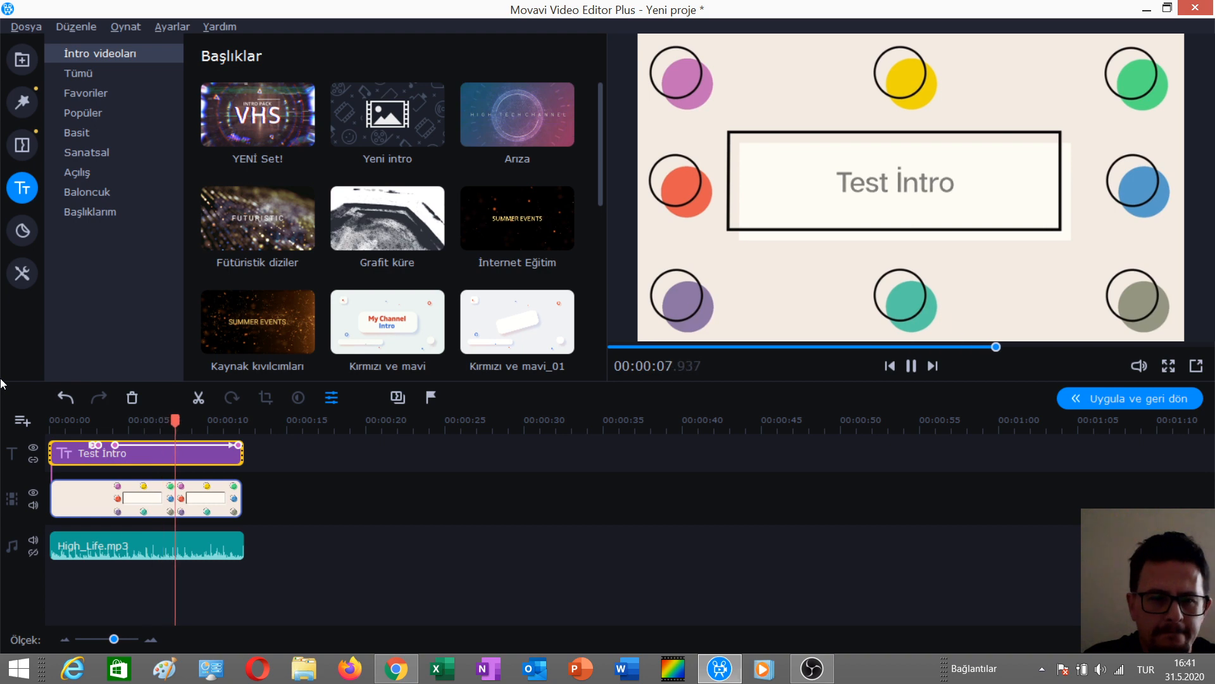
pyautogui.press('space')
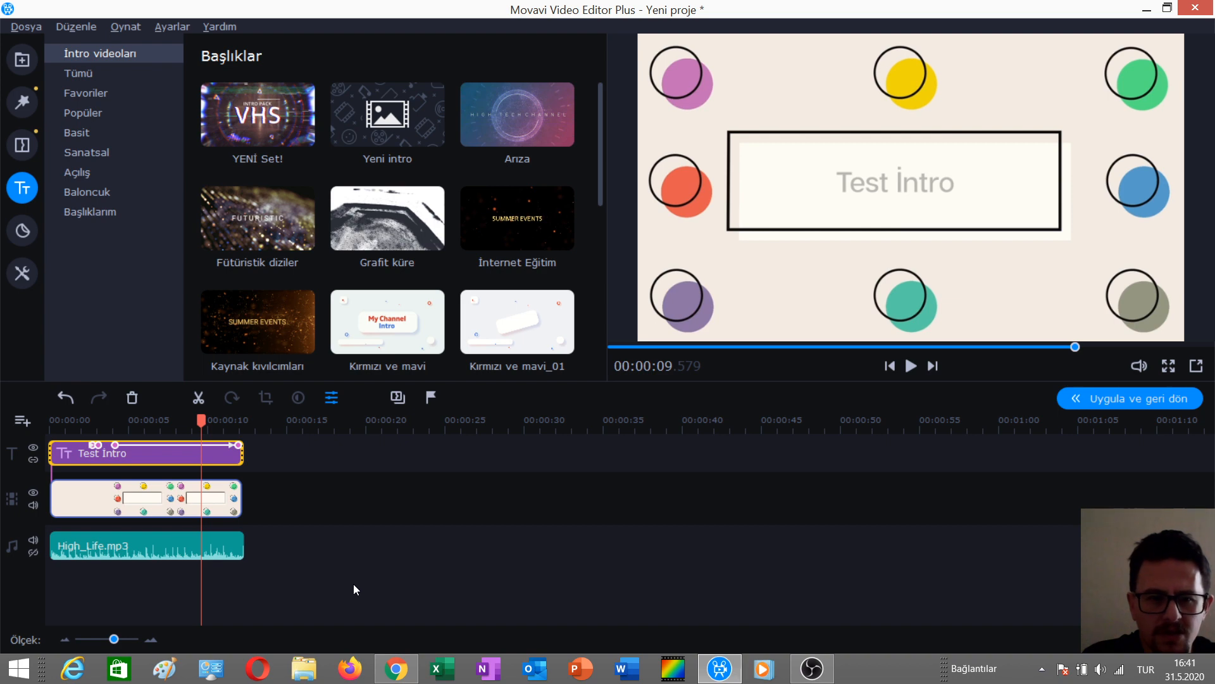
pyautogui.click(270, 595)
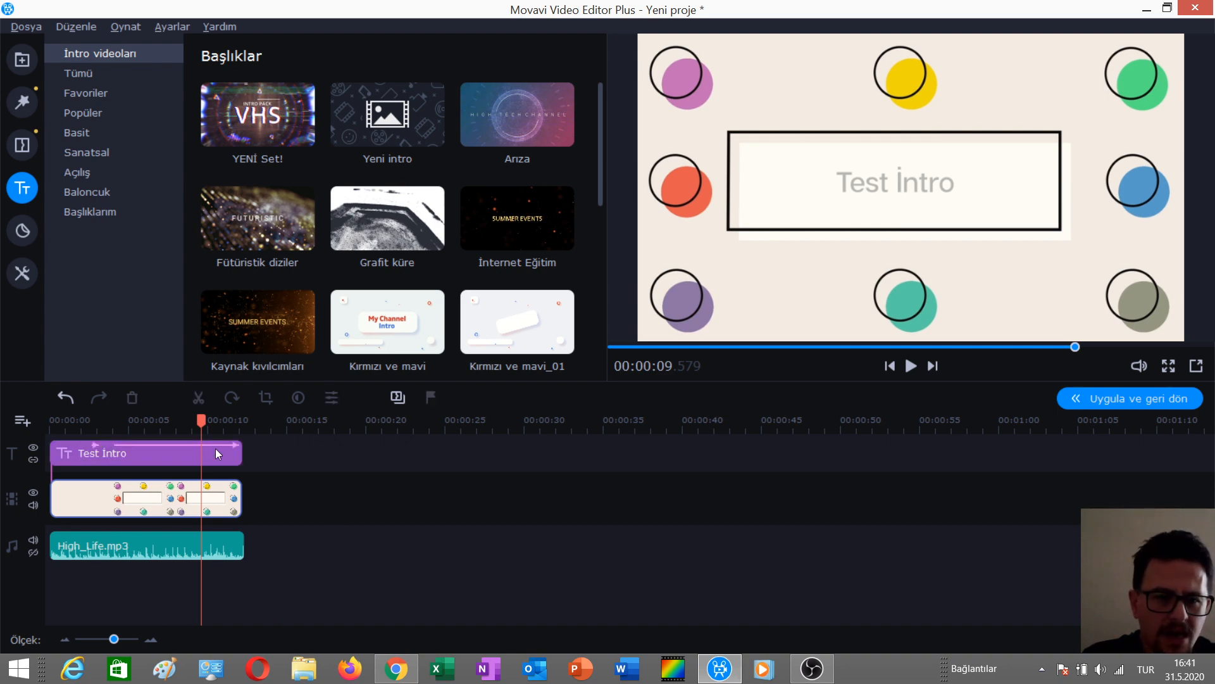
pyautogui.moveTo(202, 422); pyautogui.dragTo(223, 423)
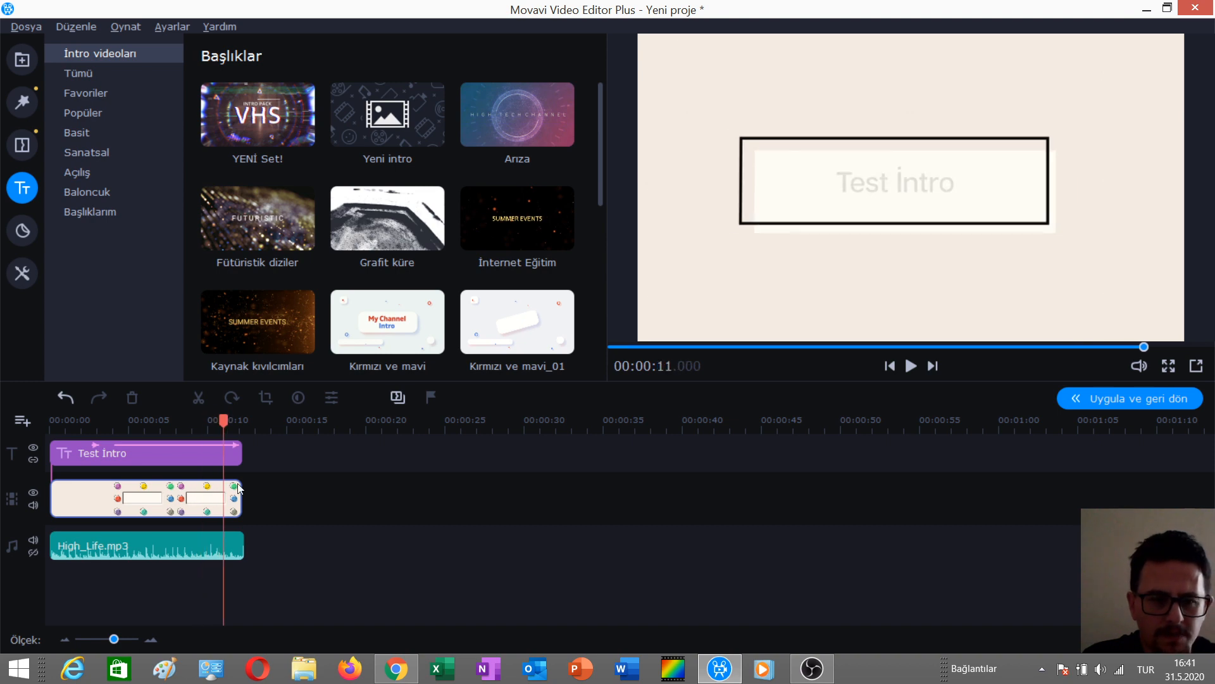